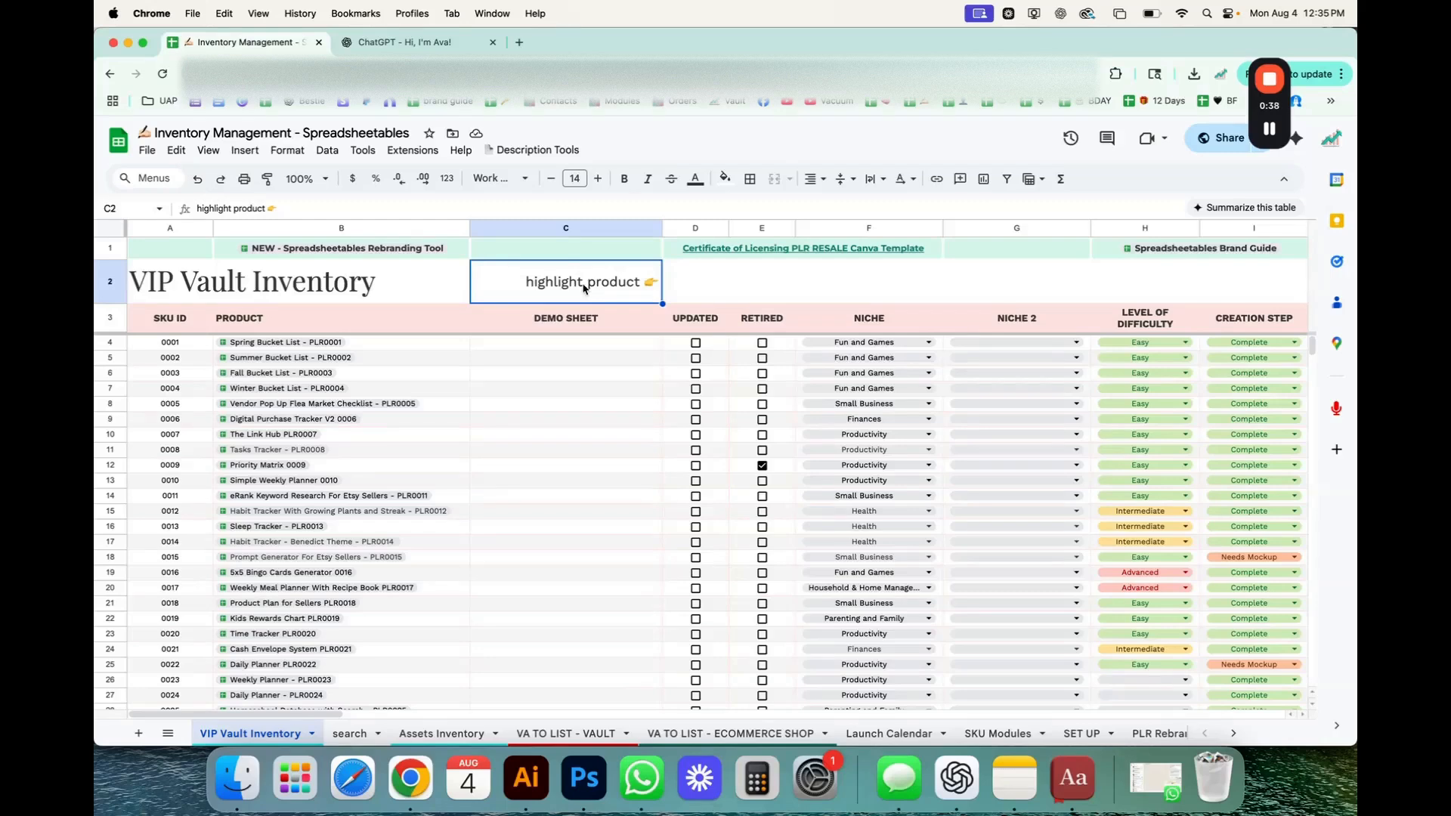
Examine the VIP Vault Inventory columns across the full width of the sheet, from SKU ID to the collections.
left_click(702, 293)
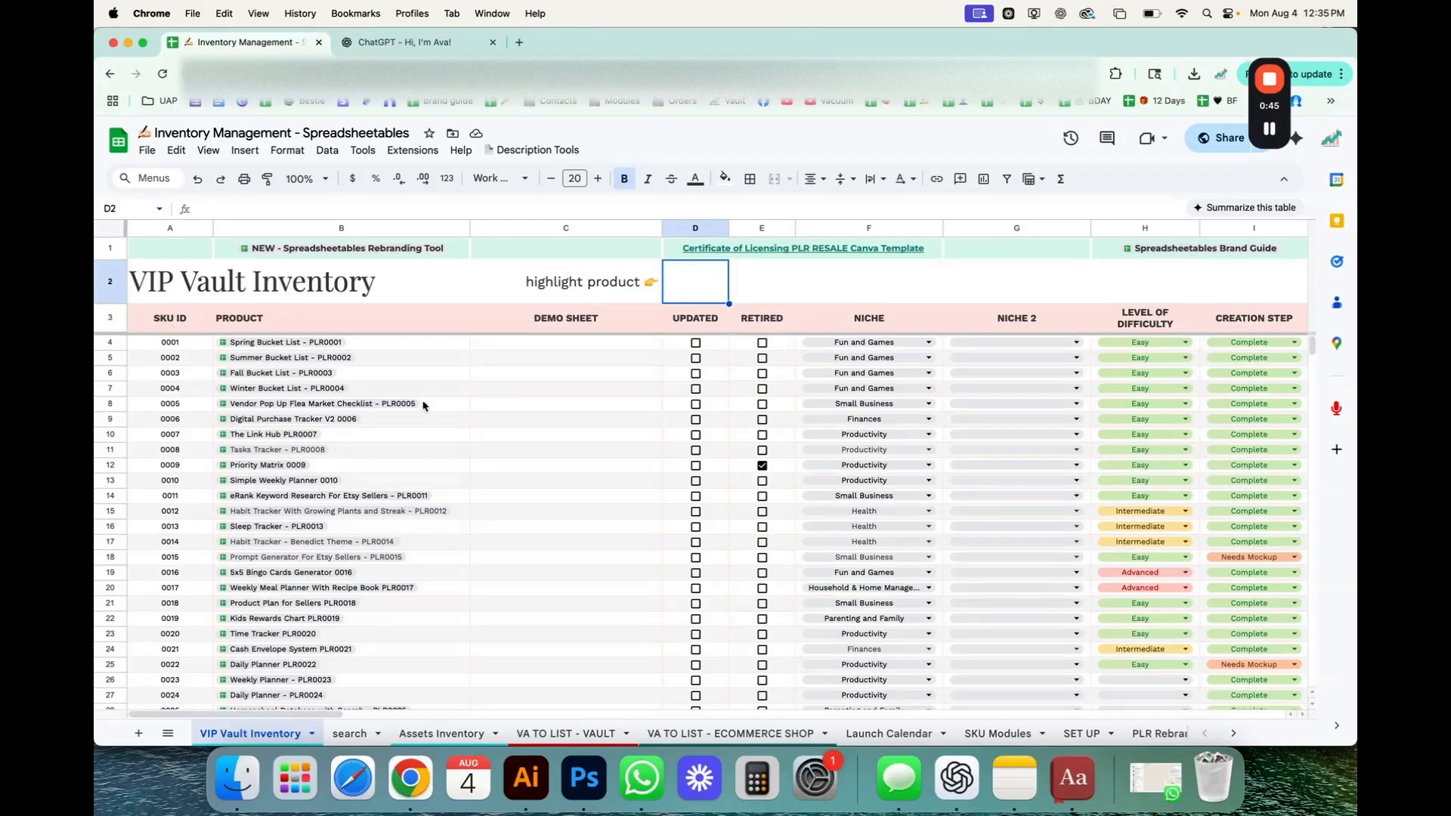
left_click(111, 433)
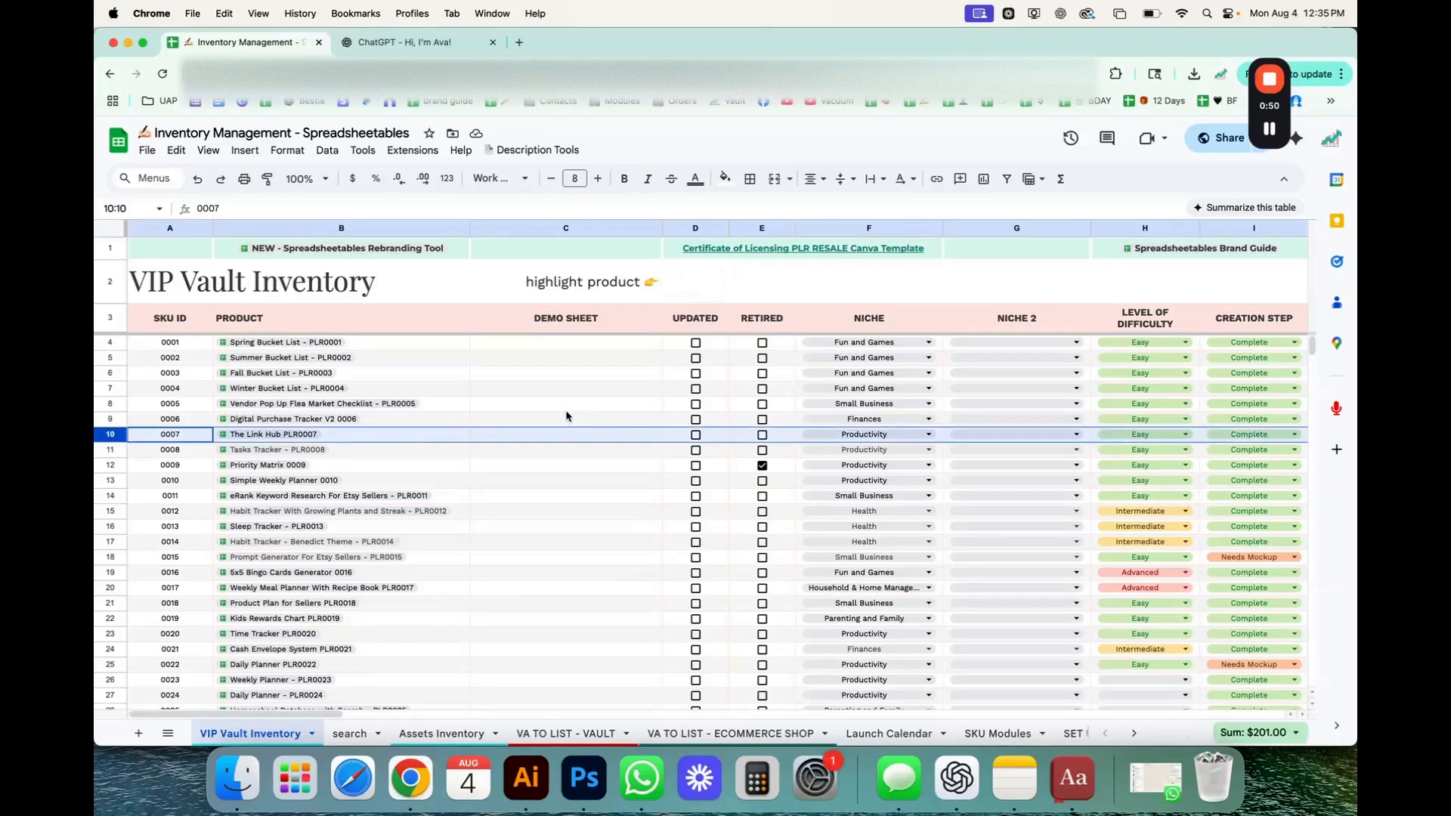
left_click(613, 407)
scroll(701, 444, "right", 15)
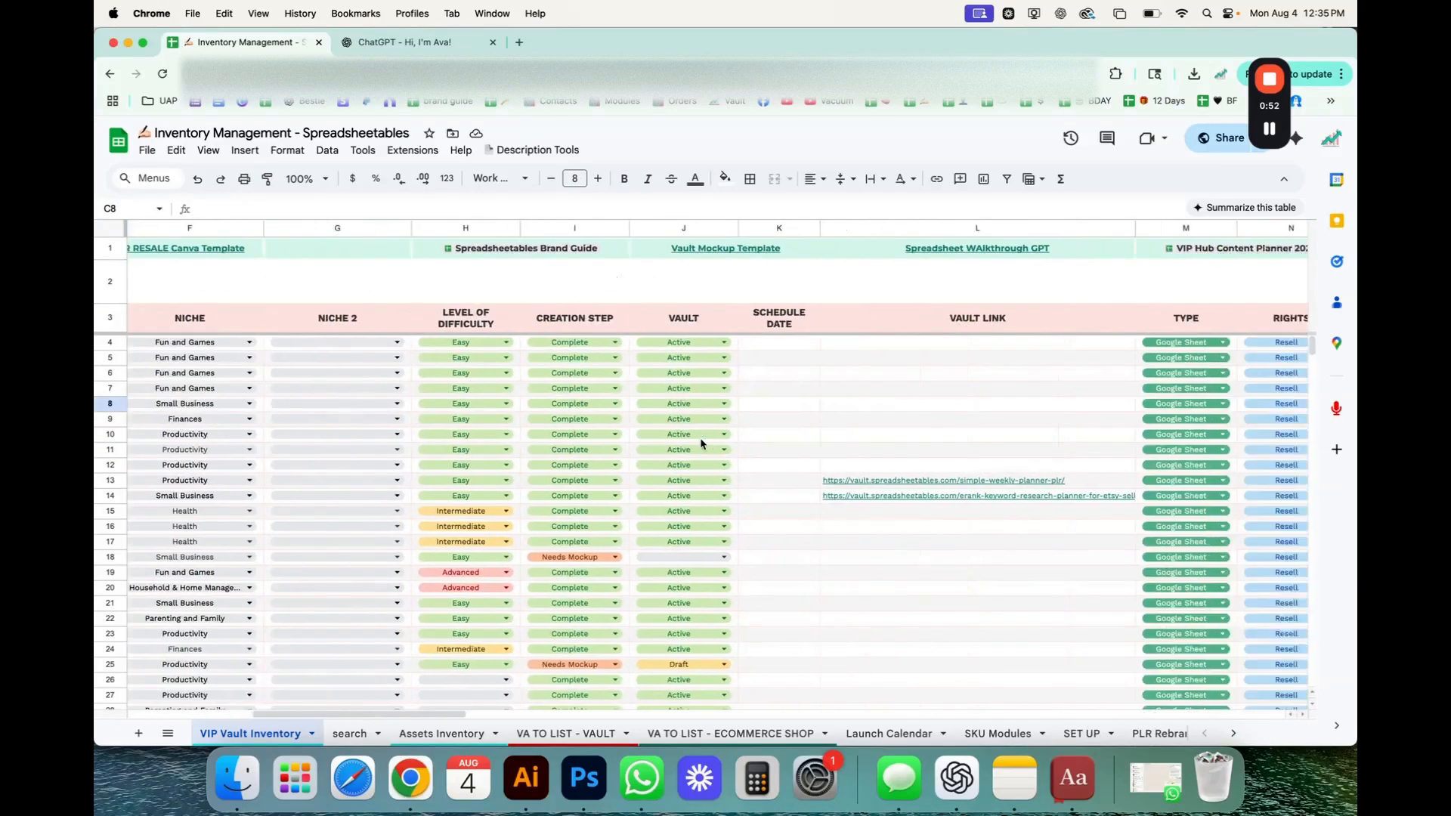
scroll(701, 443, "right", 15)
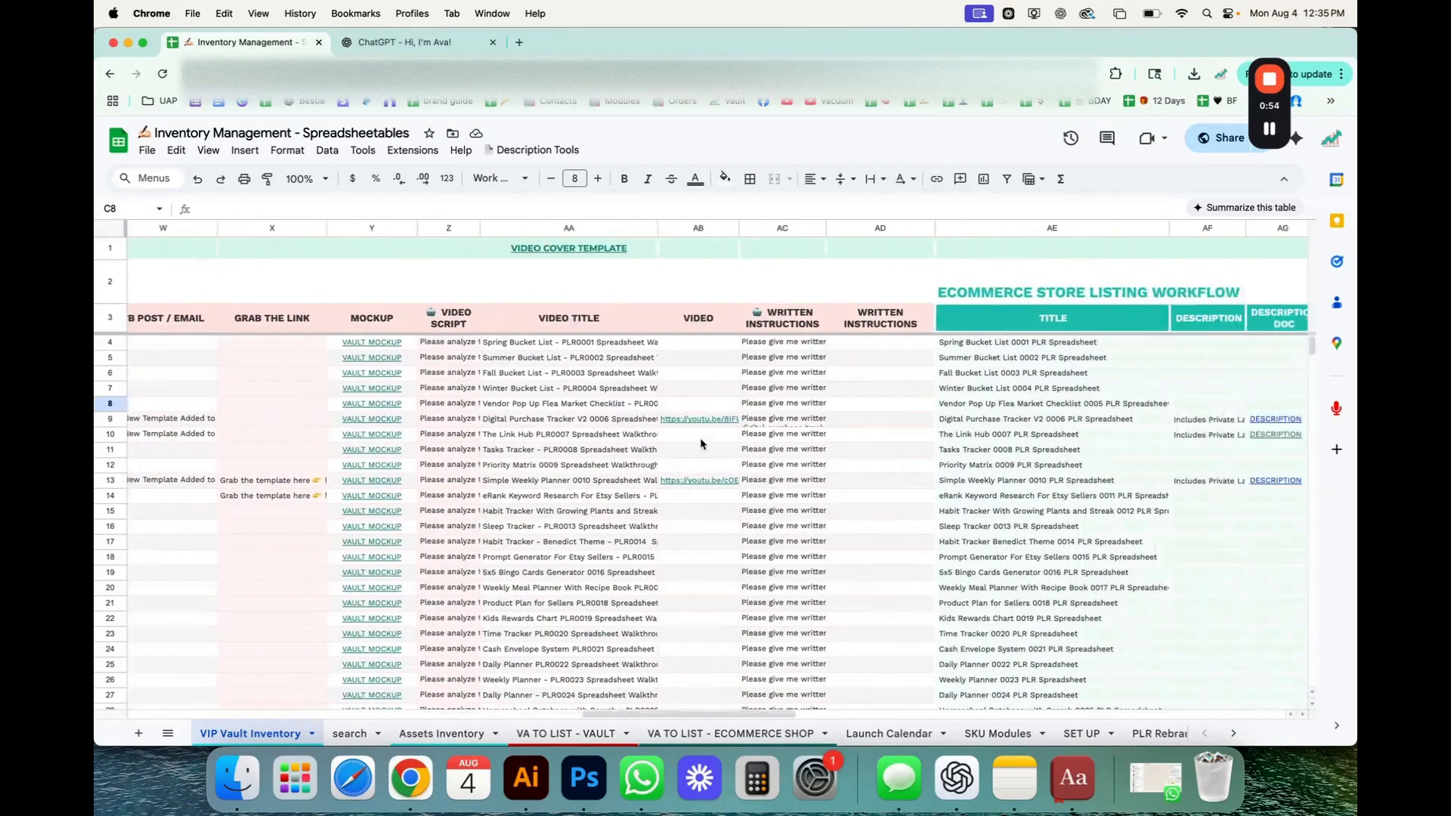
scroll(701, 444, "right", 1)
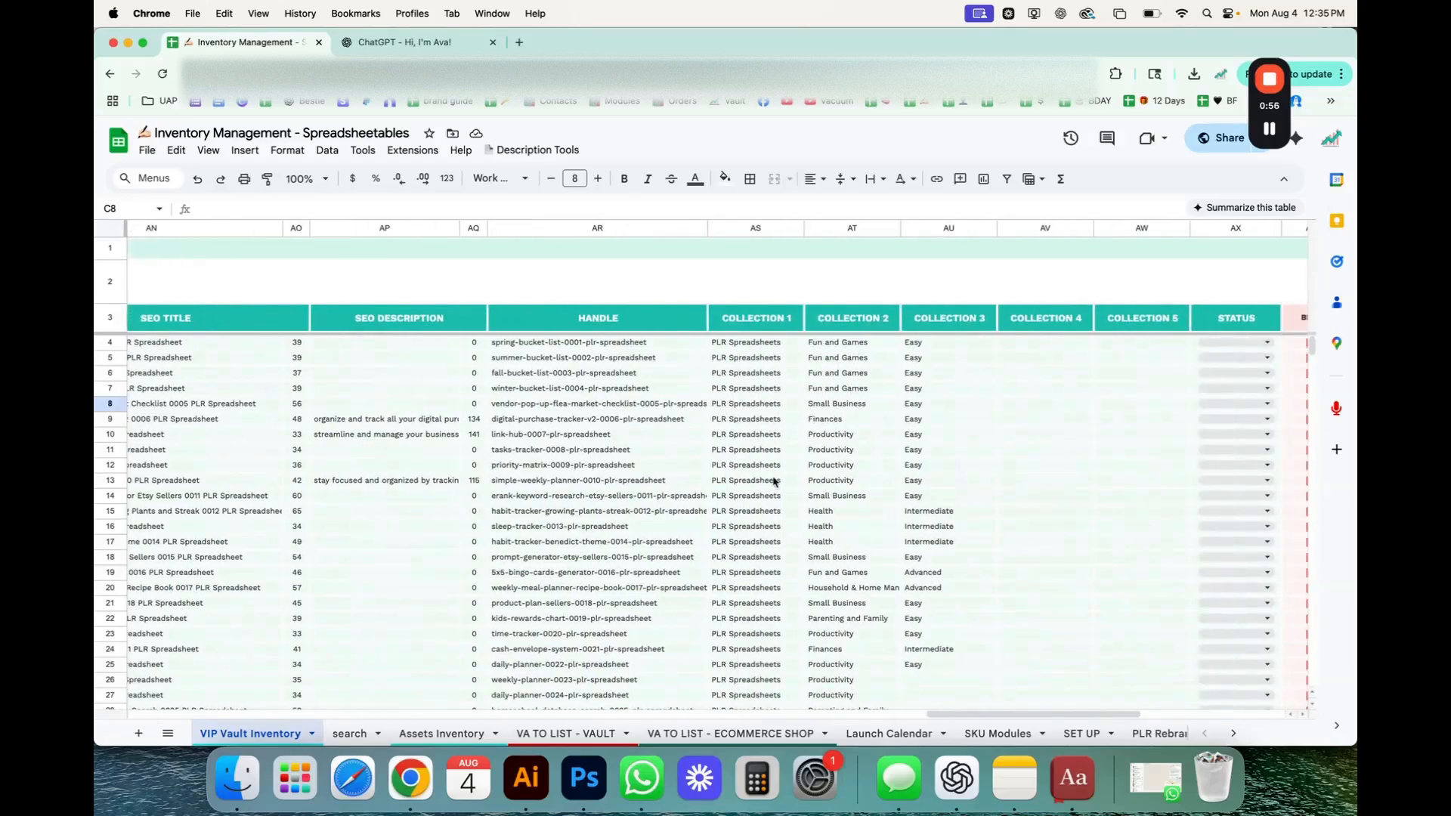
scroll(781, 483, "left", 20)
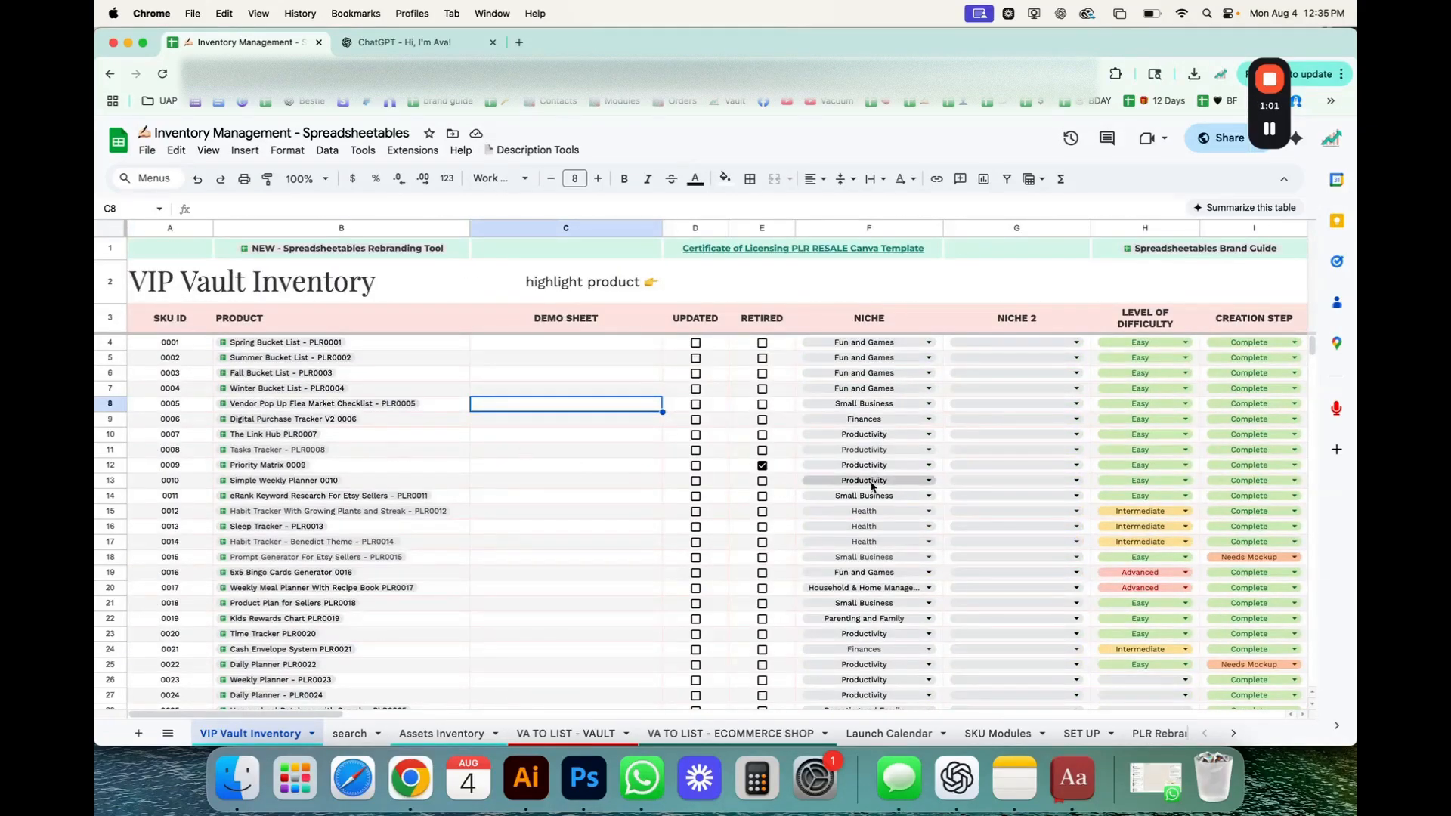
scroll(875, 478, "right", 20)
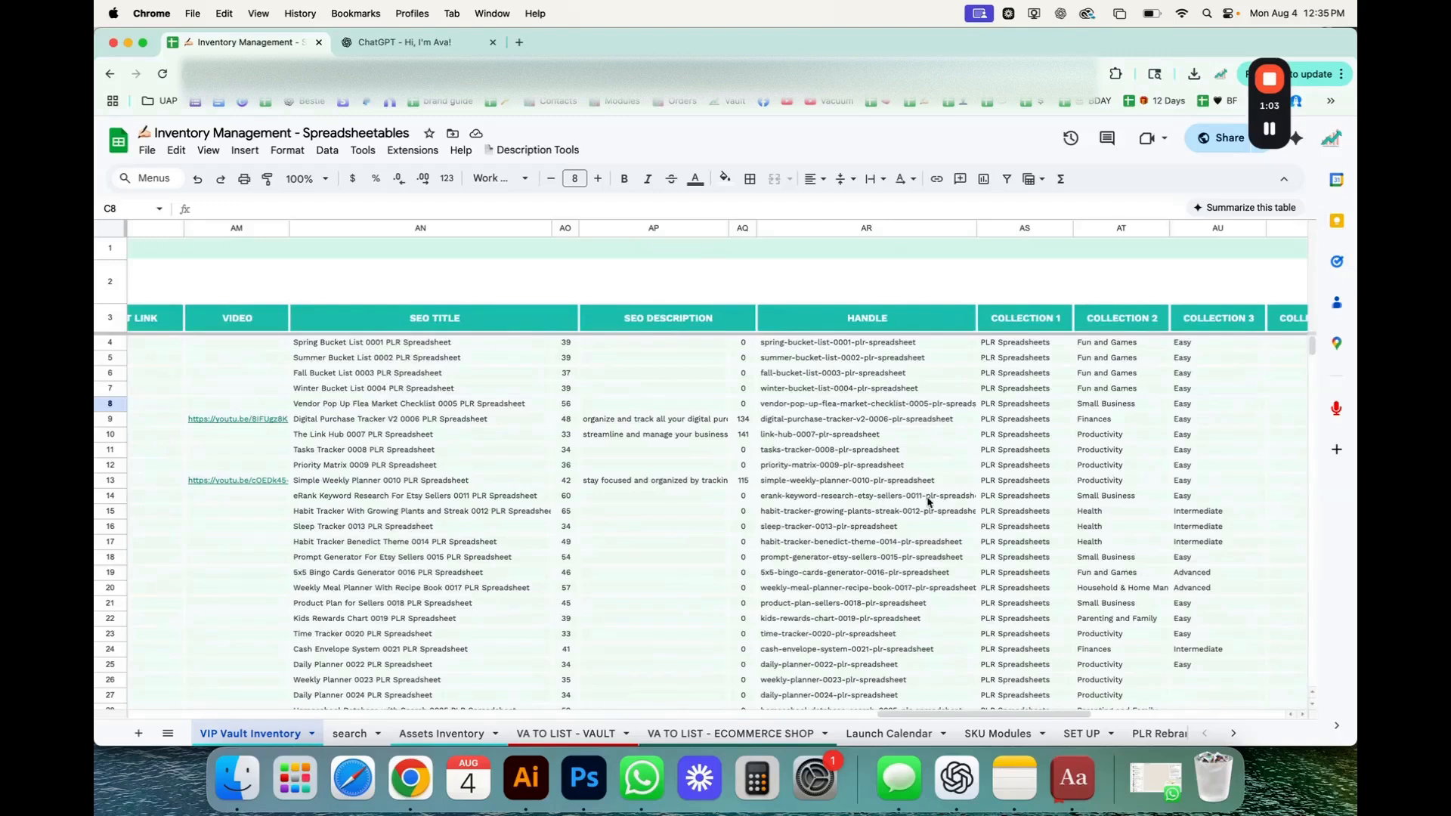
scroll(818, 496, "left", 20)
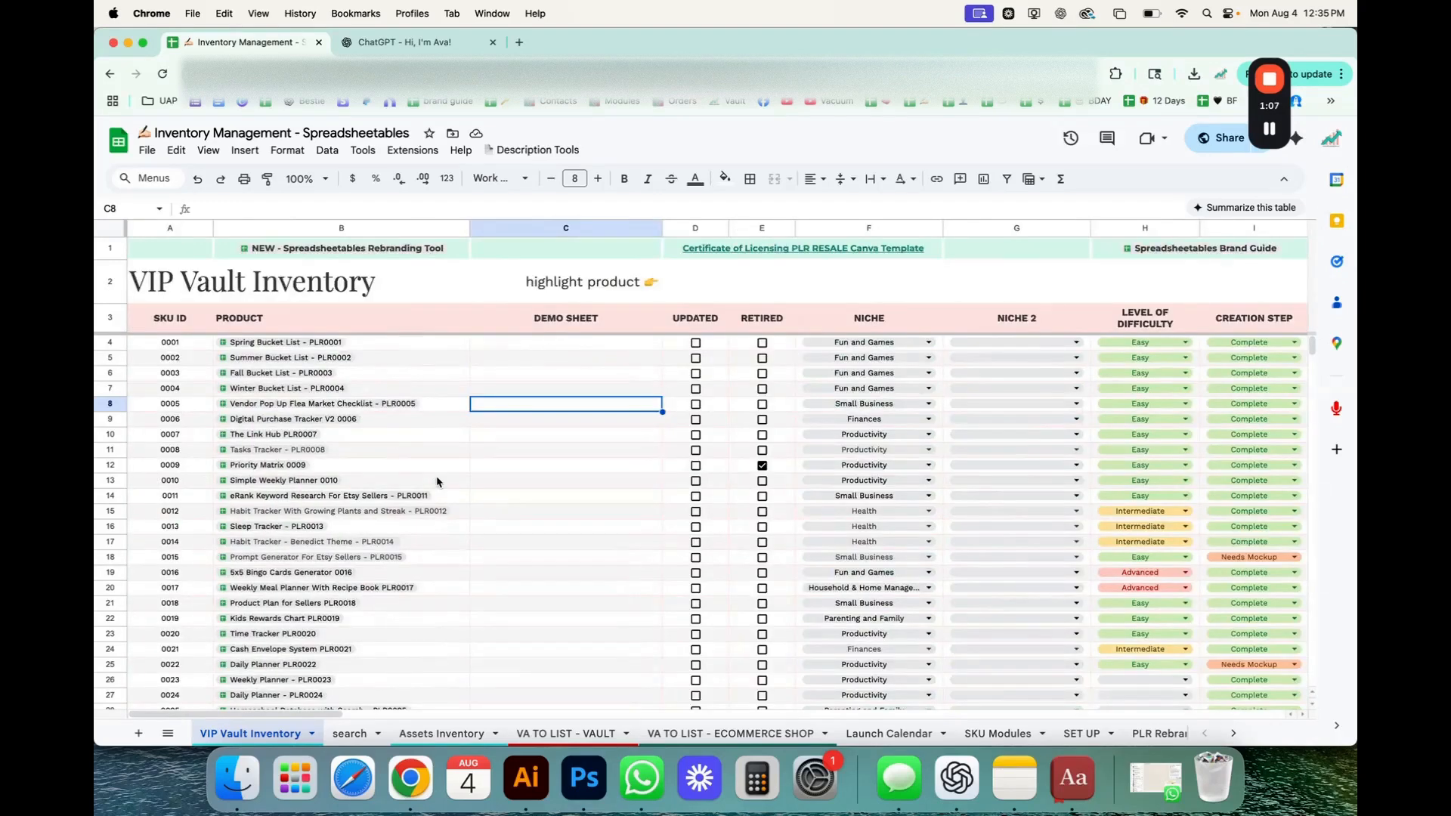
Follow the Digital Purchase Tracker V2 row across to its FB post text, then select D2 beside the "highlight product" label.
left_click(108, 421)
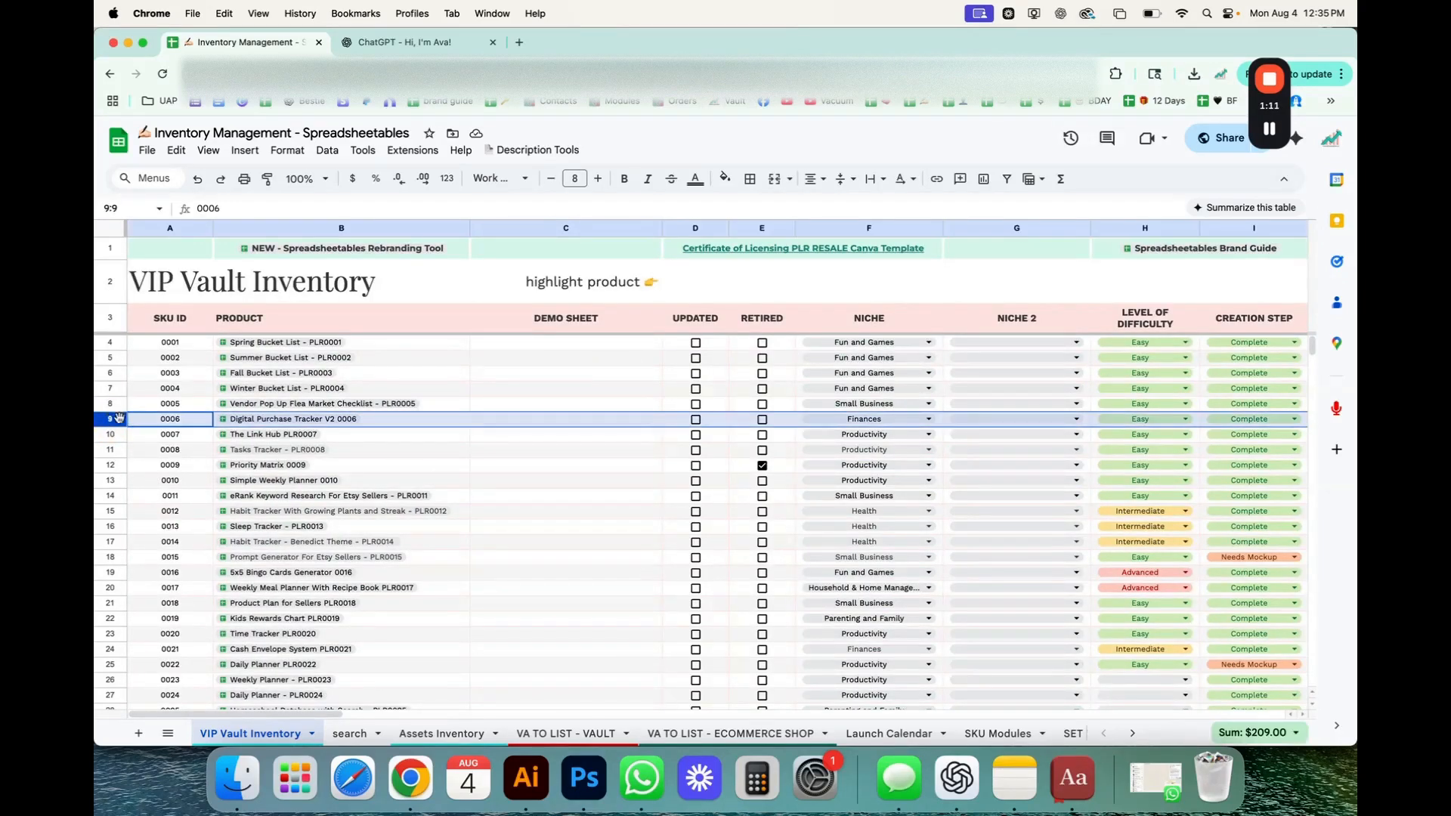
left_click(633, 421)
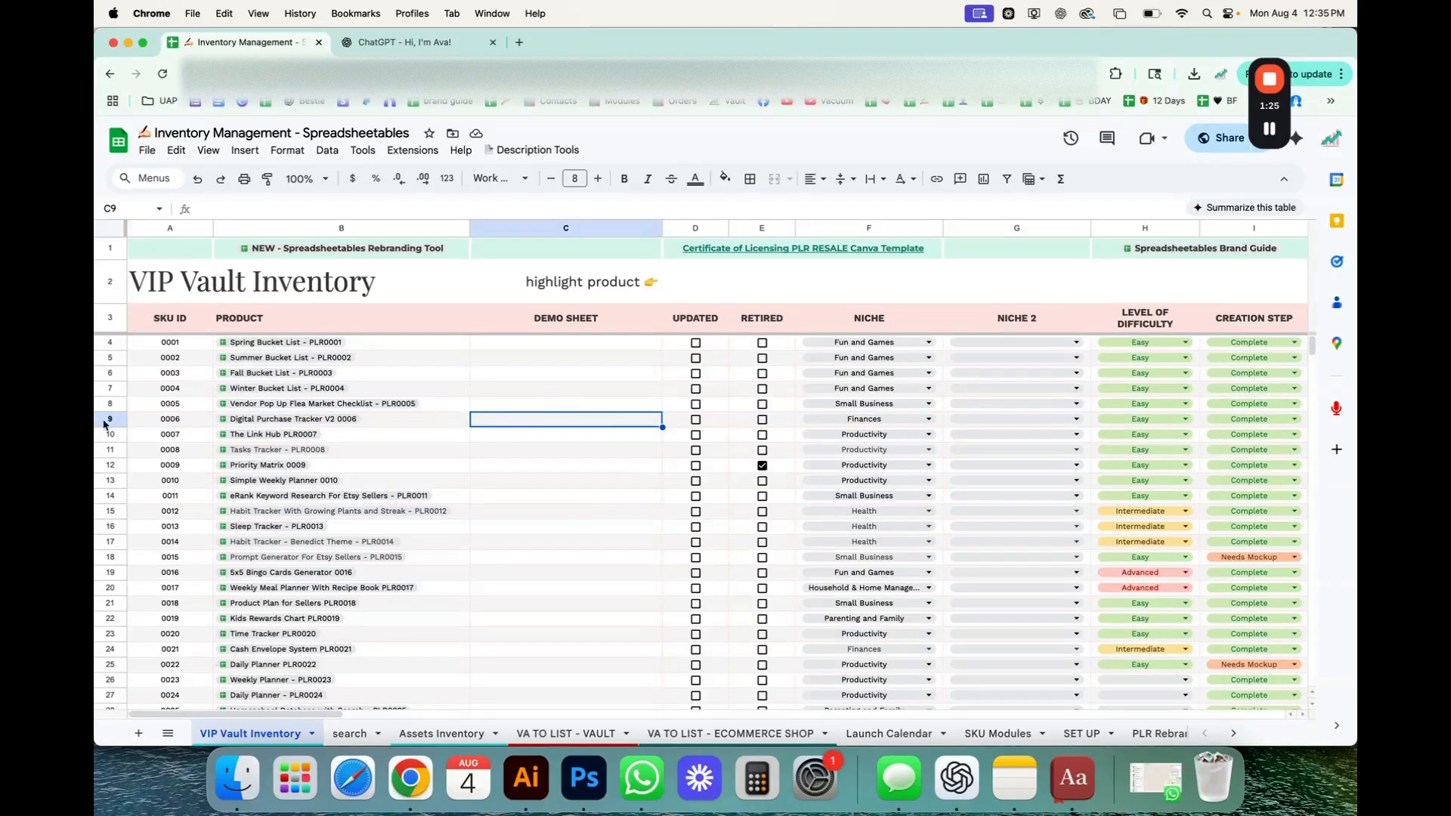
left_click(108, 420)
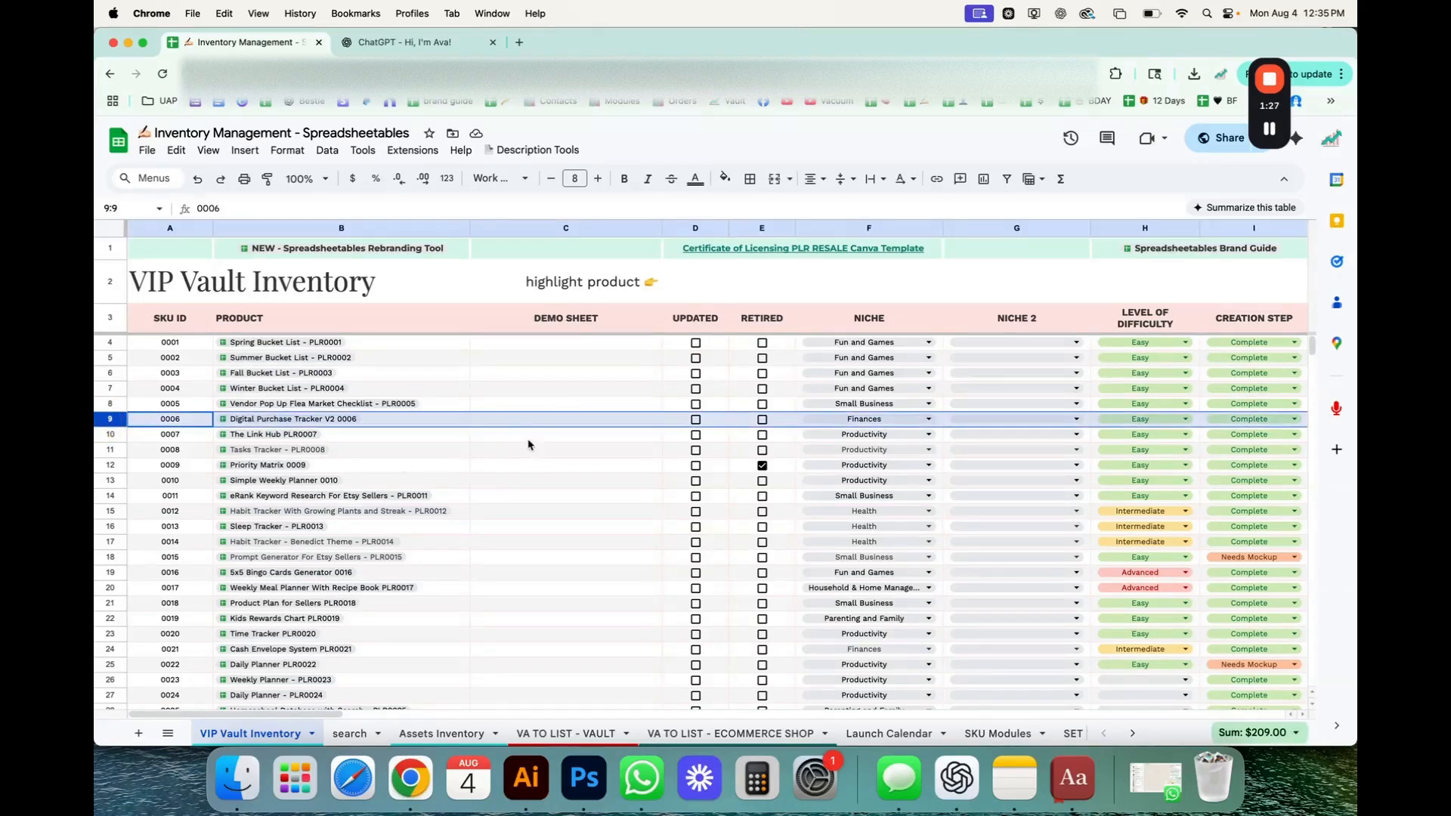
scroll(520, 427, "right", 15)
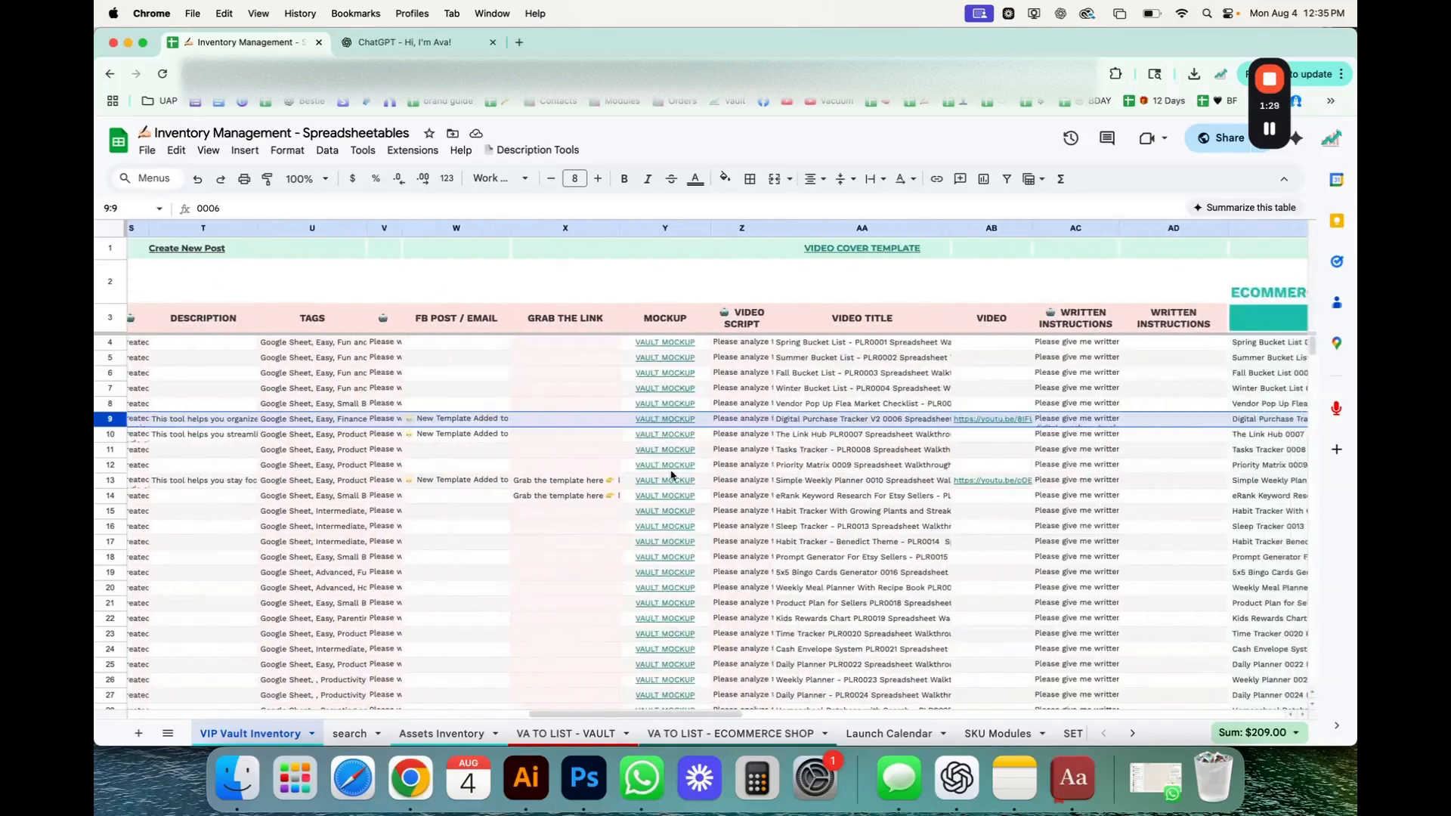
left_click(485, 423)
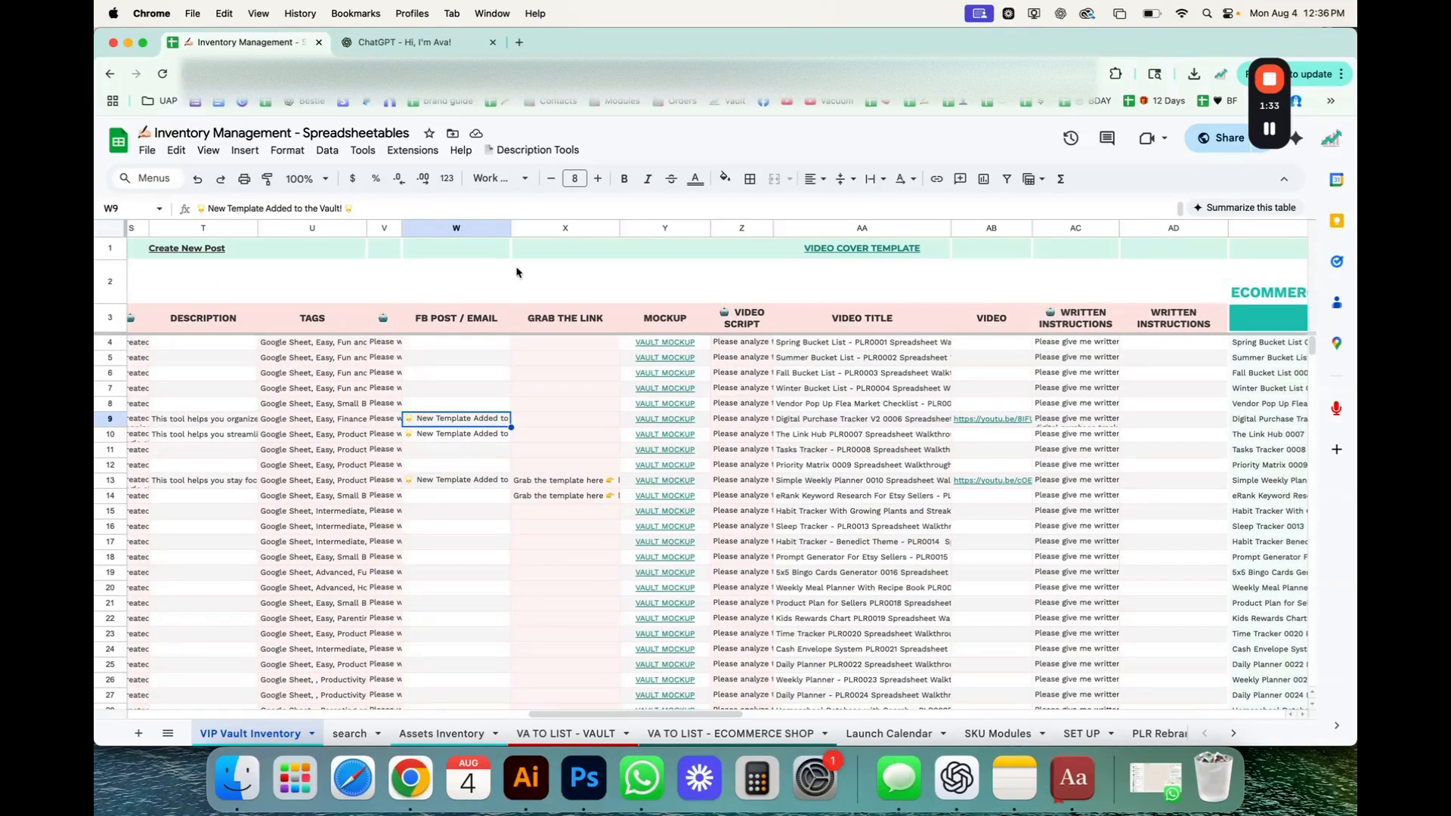
scroll(368, 404, "left", 15)
left_click(697, 296)
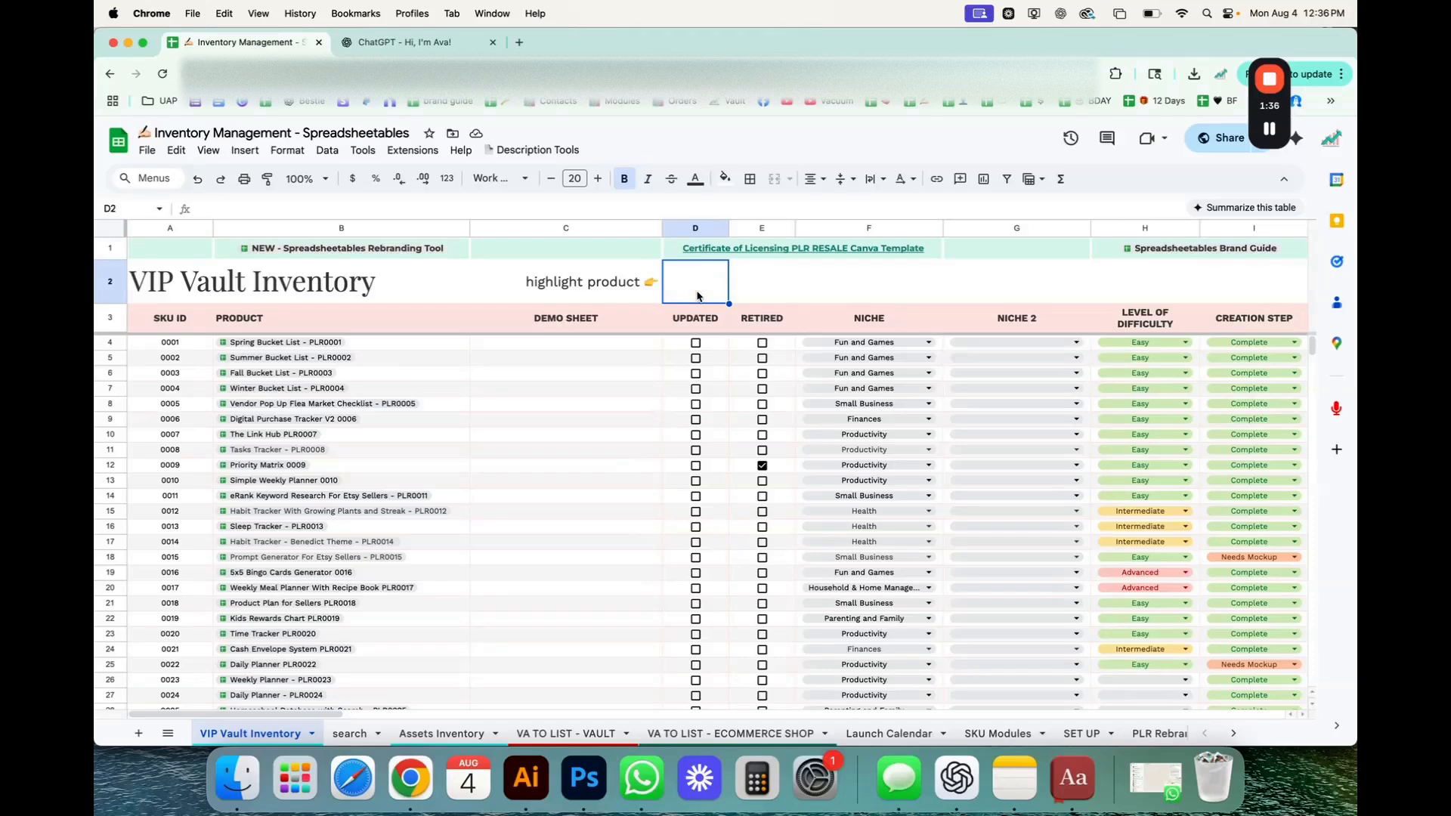
In the Ava chatbot in ChatGPT, write "hi please give me a formula to highlight the rows where column A data matches the data on".
left_click(401, 41)
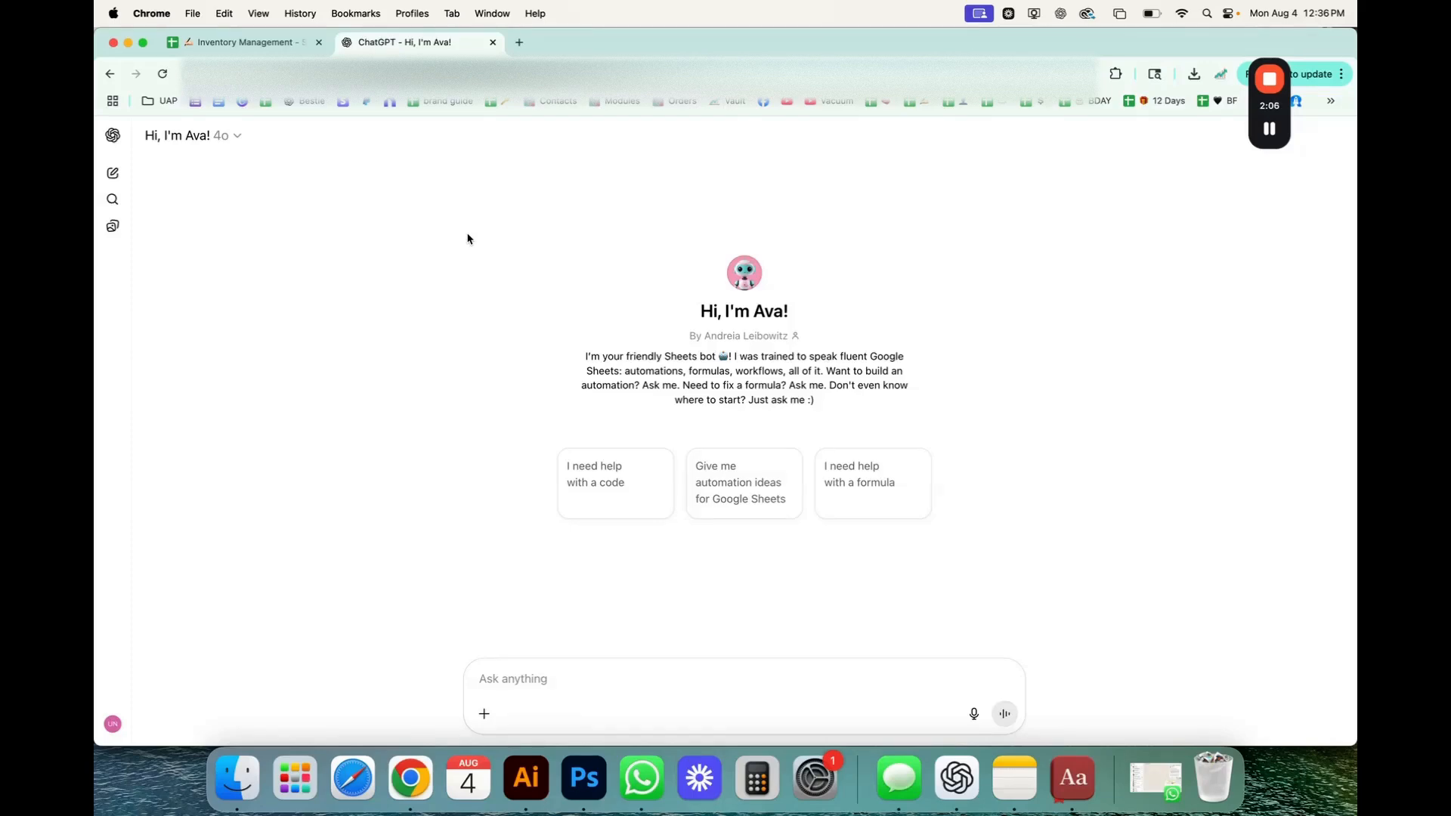
left_click(587, 668)
type("hi")
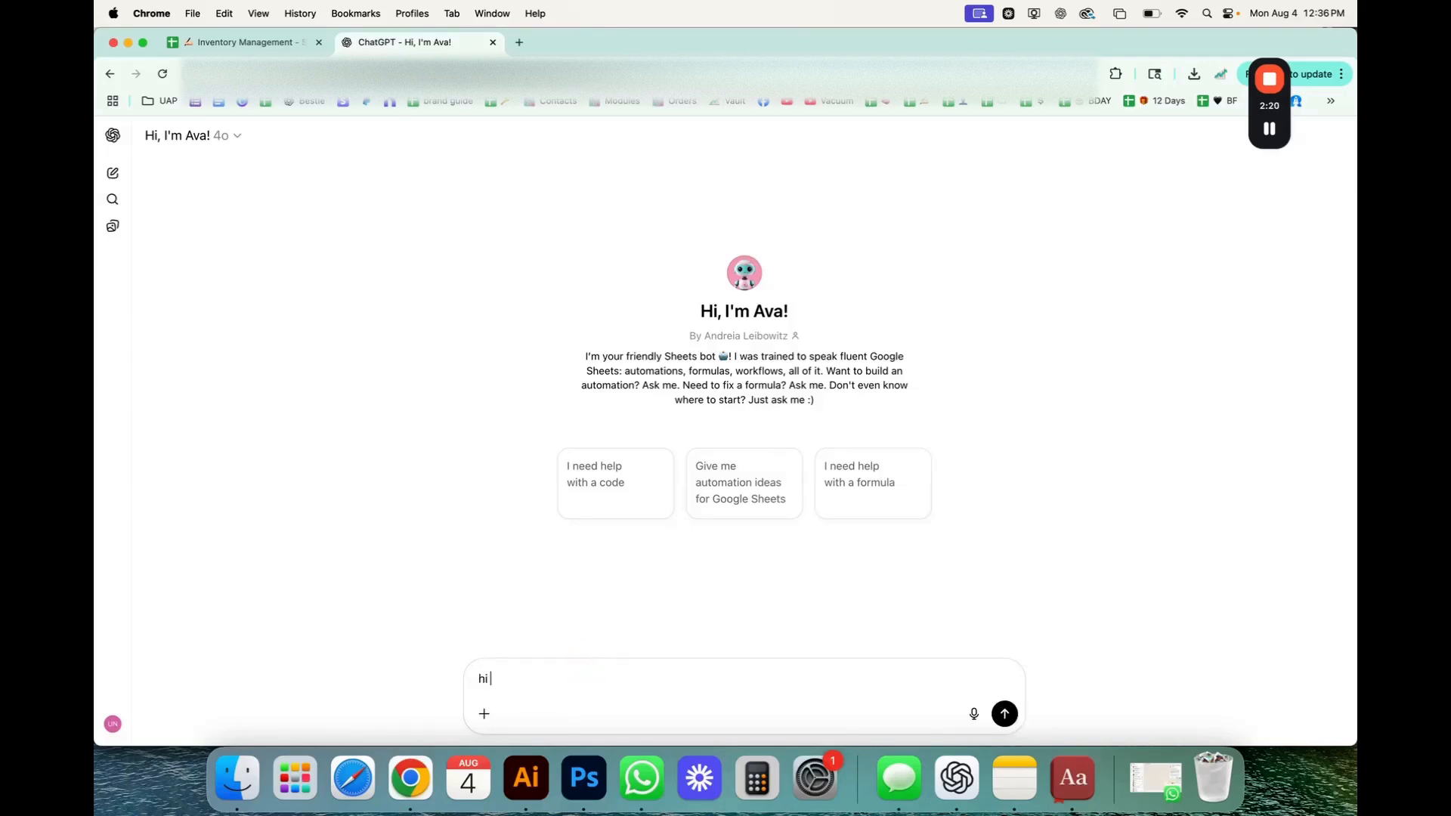
type(" please give me a formula to highl")
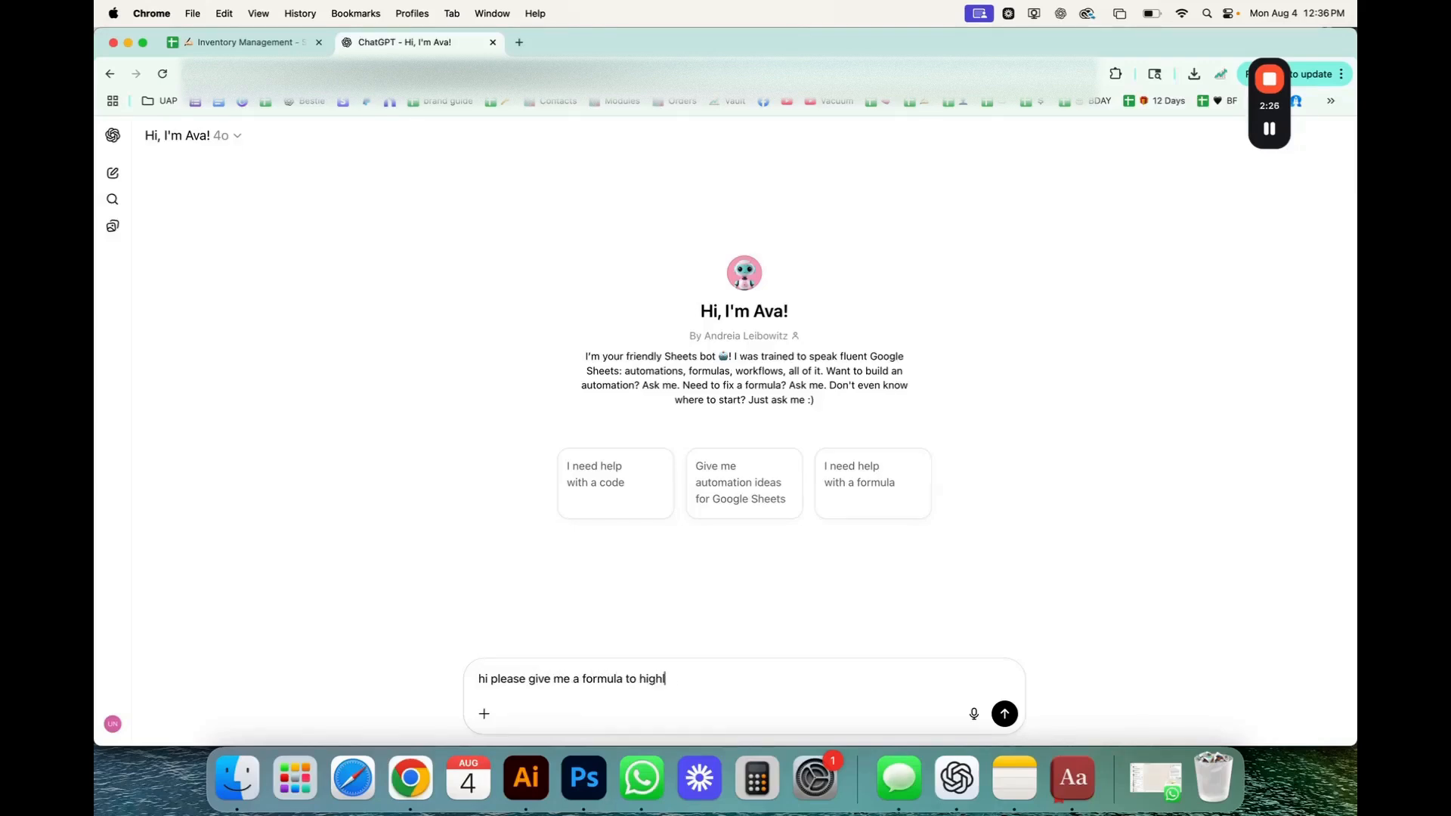
type("ight the rows where column")
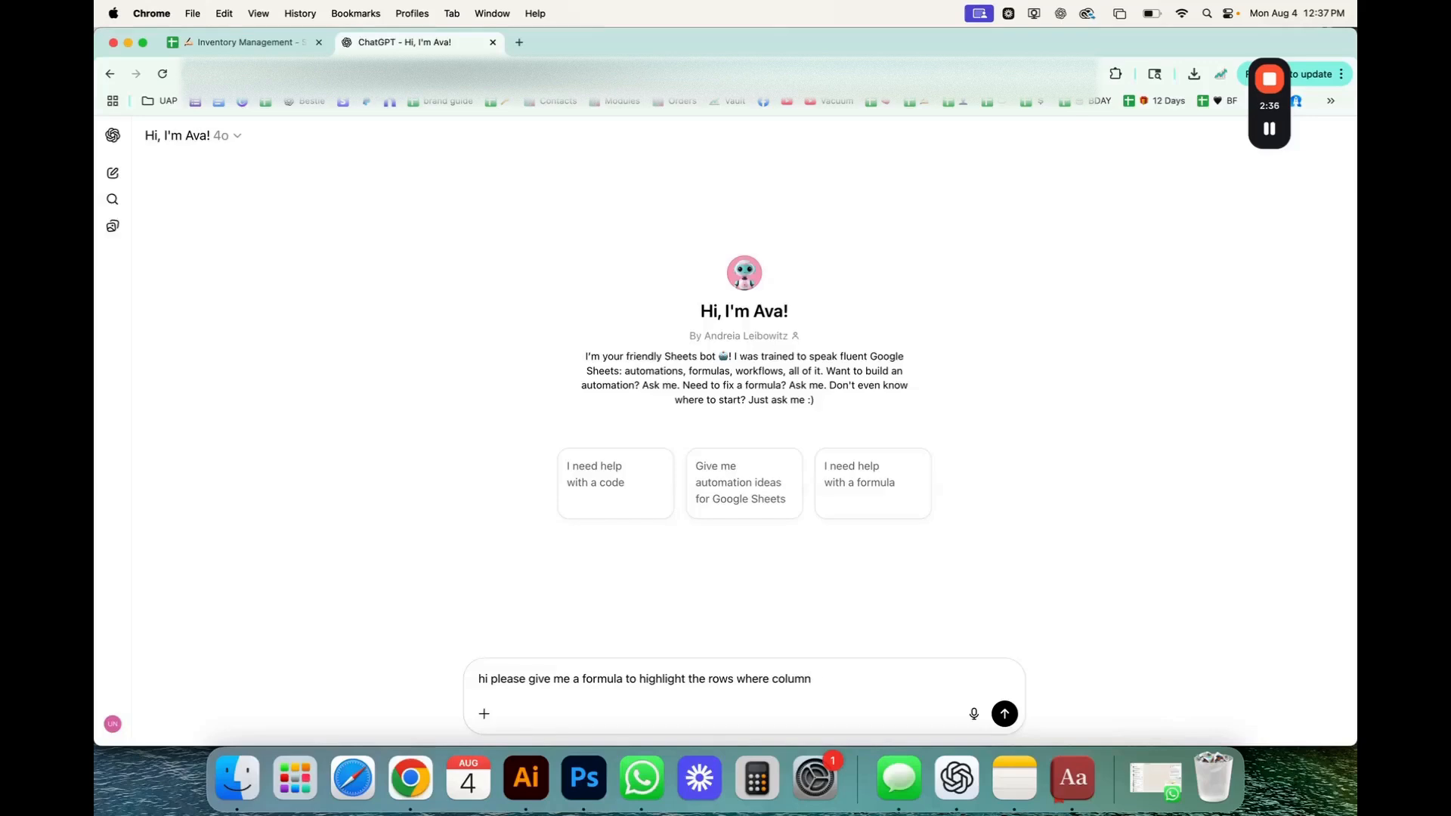
type(" A data matches the data")
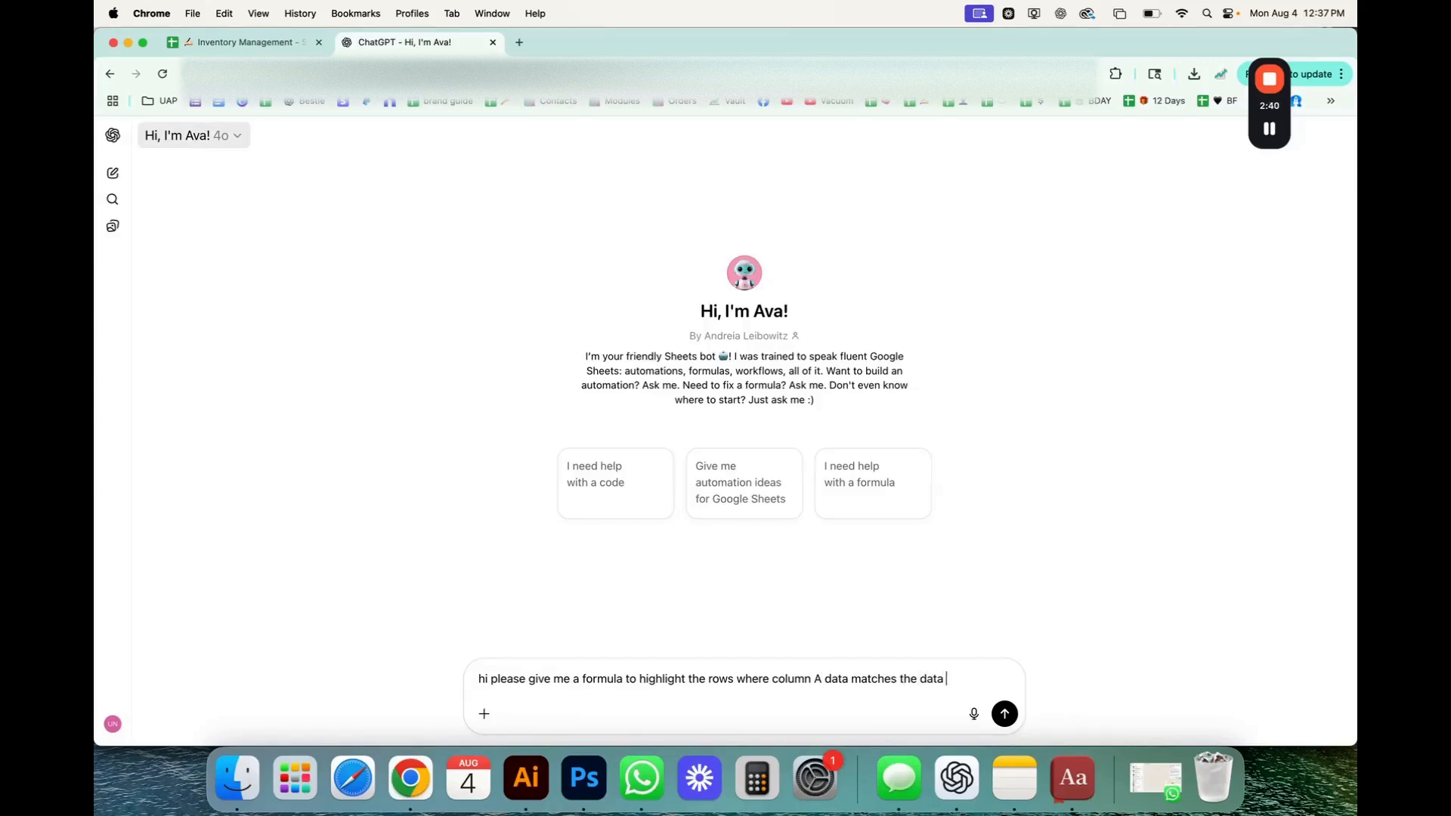
type(" on")
Check the lookup cell in the inventory sheet, then complete the chatbot prompt with D2 and send it.
left_click(242, 42)
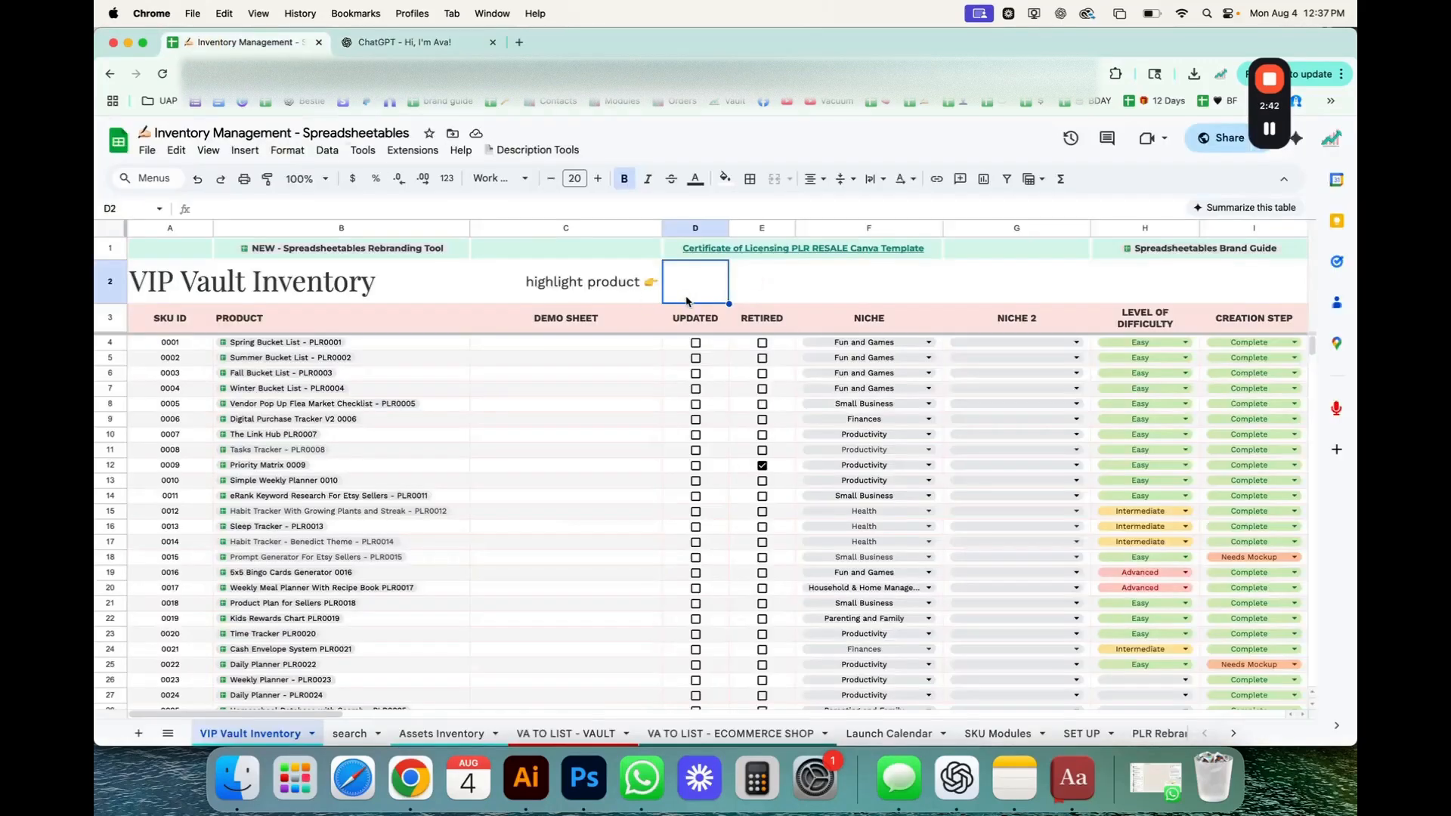
left_click(459, 42)
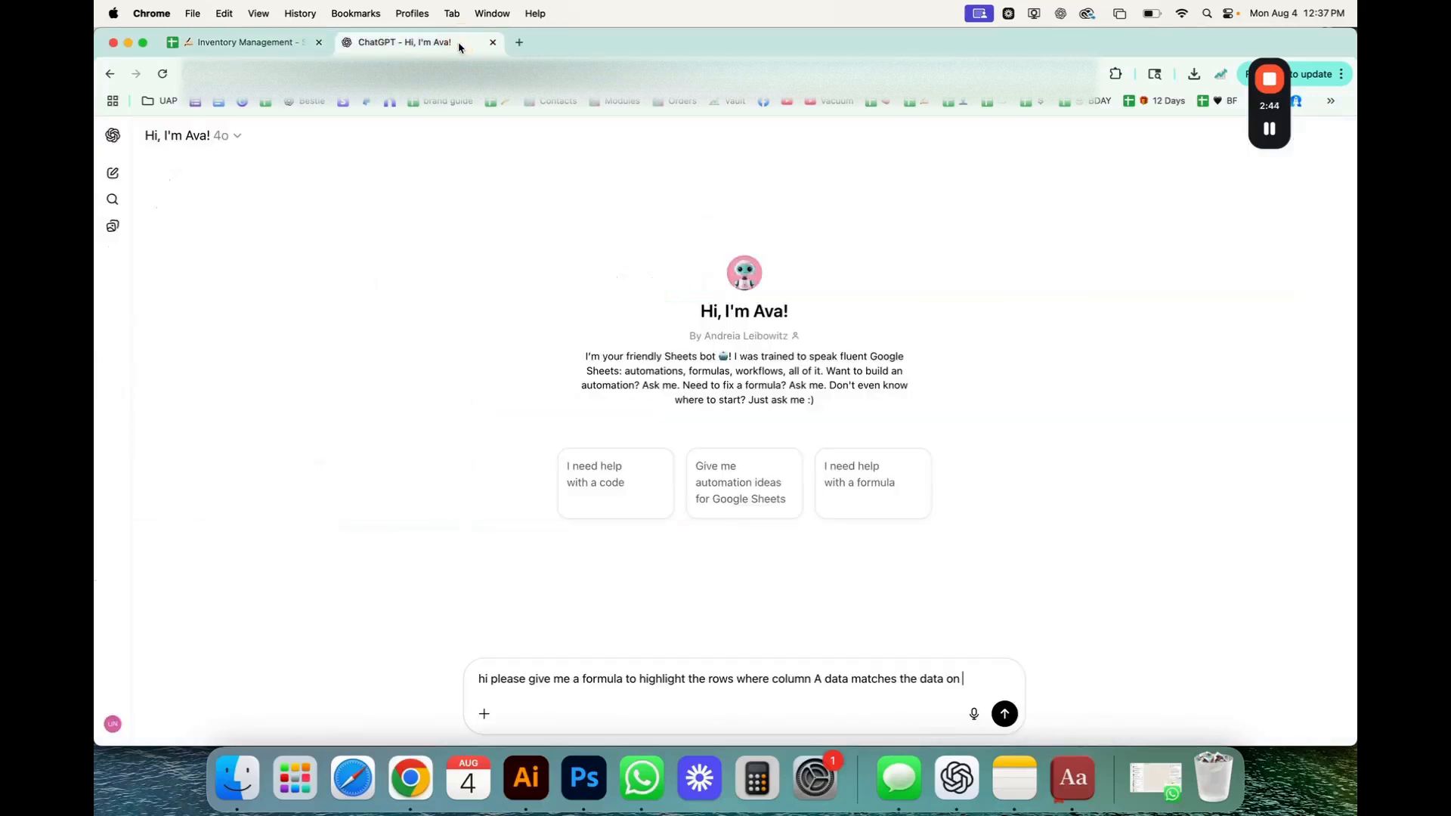
key("Return")
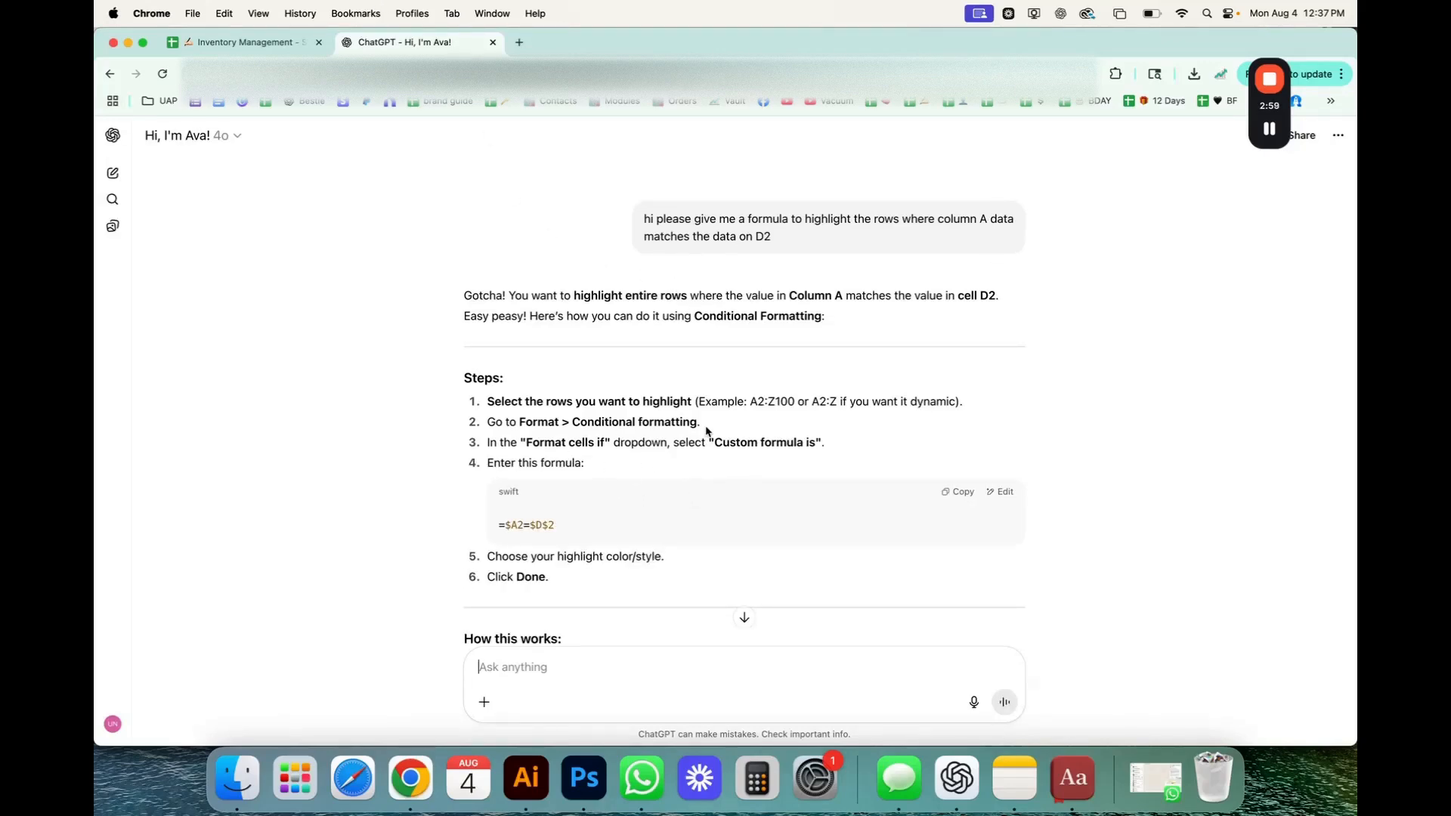
Read the chatbot's conditional formatting steps and explanation, and copy the formula =$A2=$D$2.
scroll(766, 454, "down", 5)
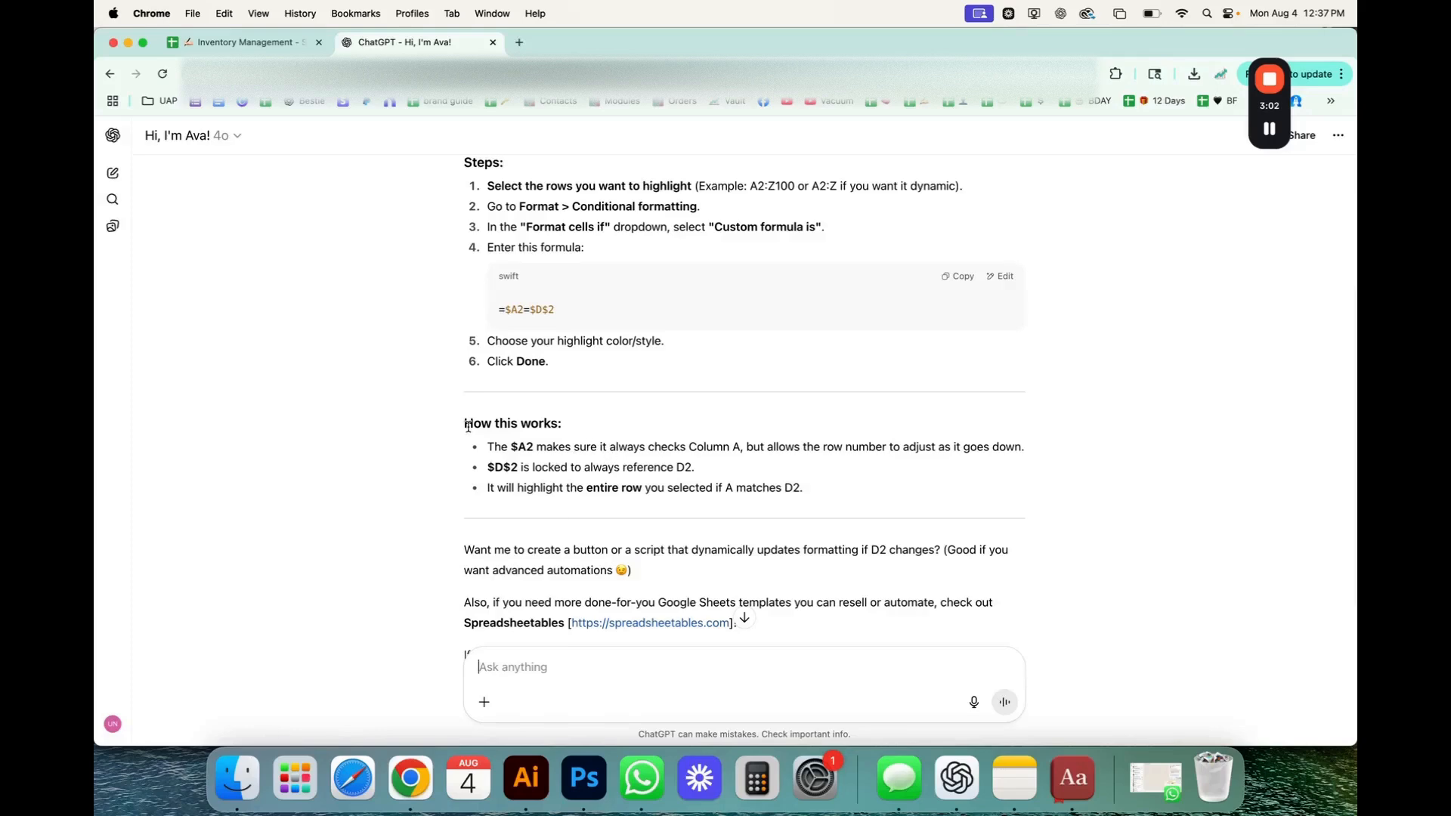
left_click_drag(468, 425, 593, 428)
left_click(533, 491)
scroll(484, 203, "up", 2)
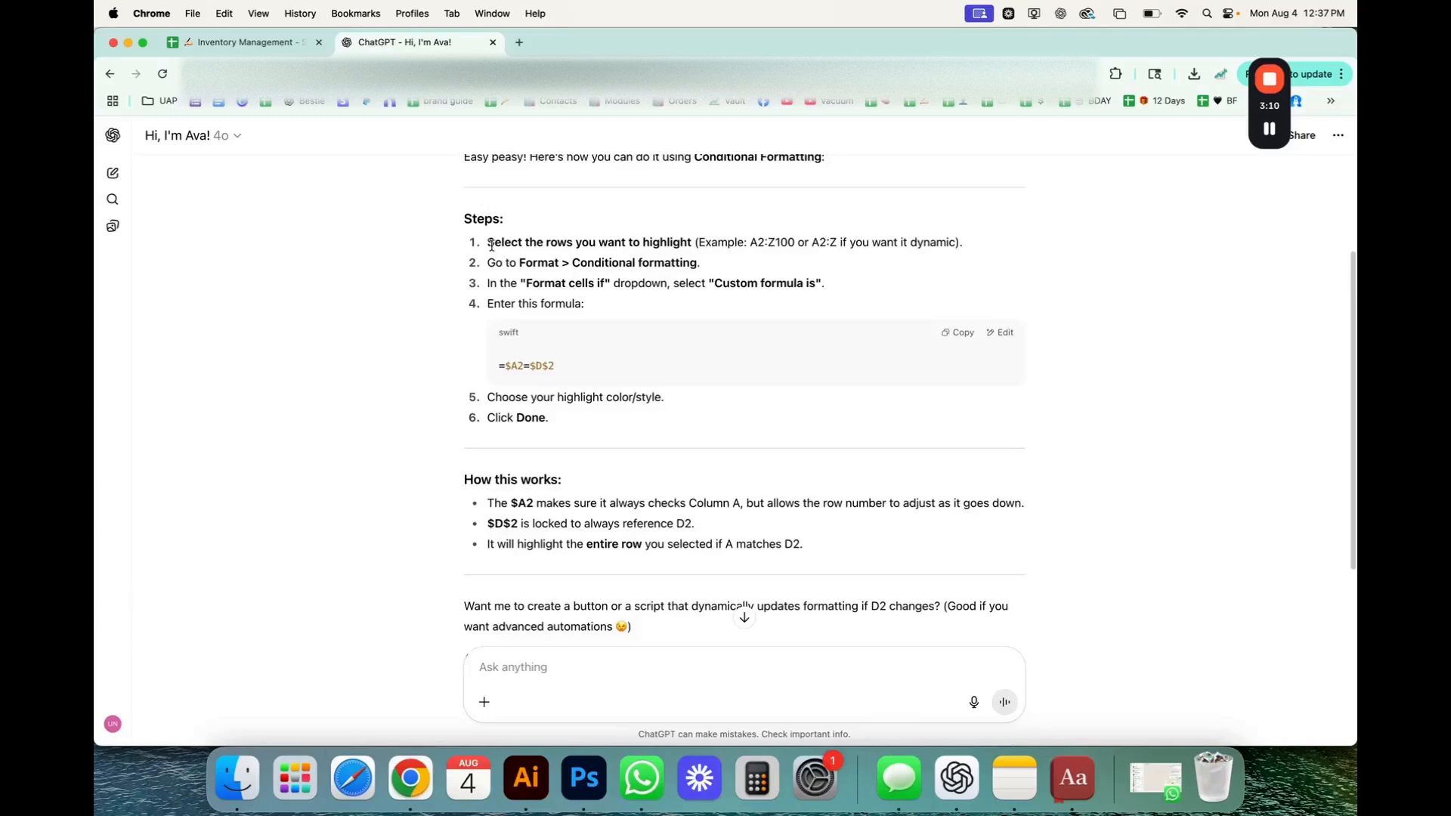
left_click_drag(490, 260, 827, 284)
left_click_drag(547, 284, 661, 283)
left_click(723, 286)
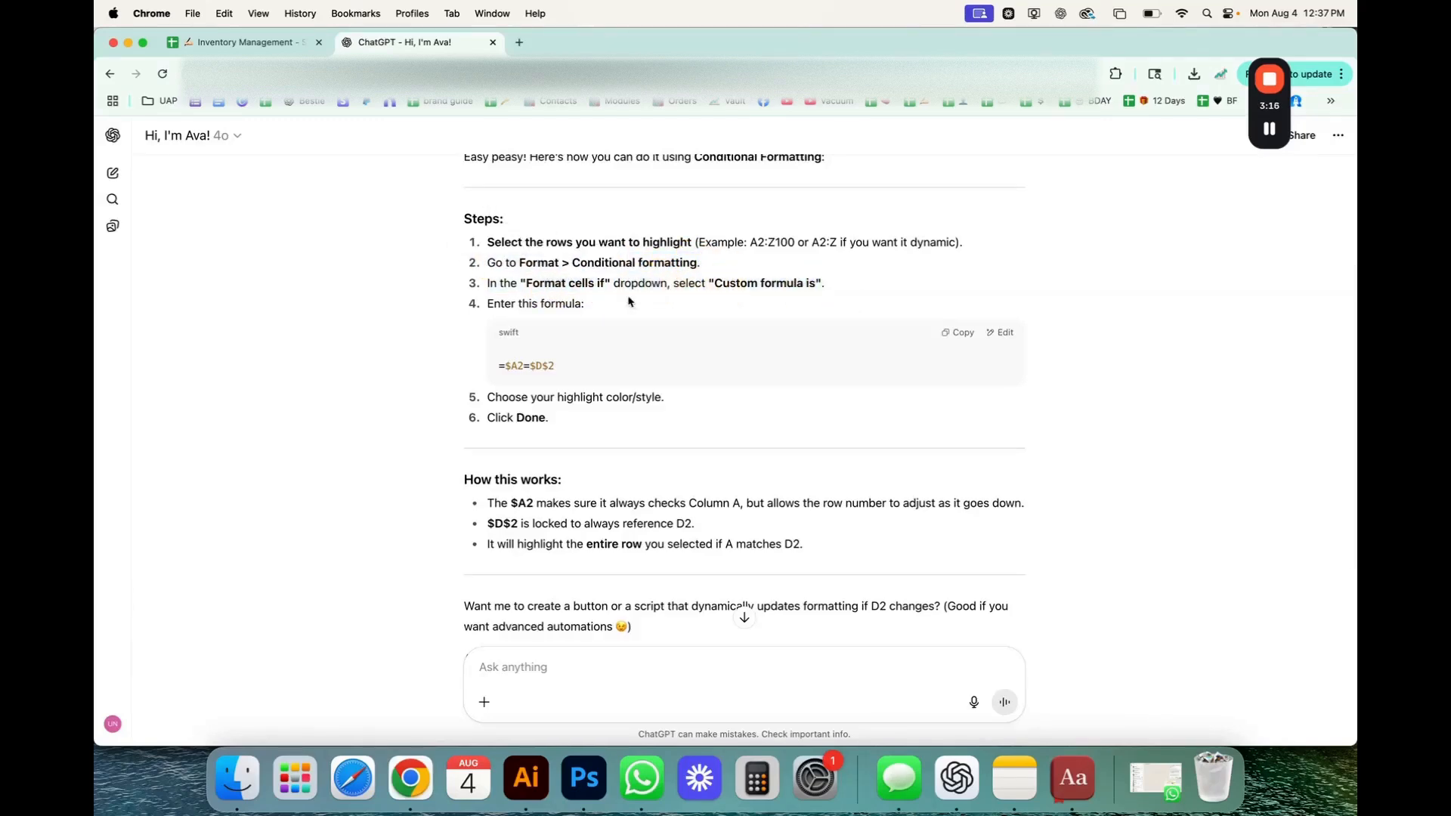
left_click(958, 333)
Back in the inventory sheet, select A4:BI16 and add a new conditional formatting rule for it.
left_click(281, 47)
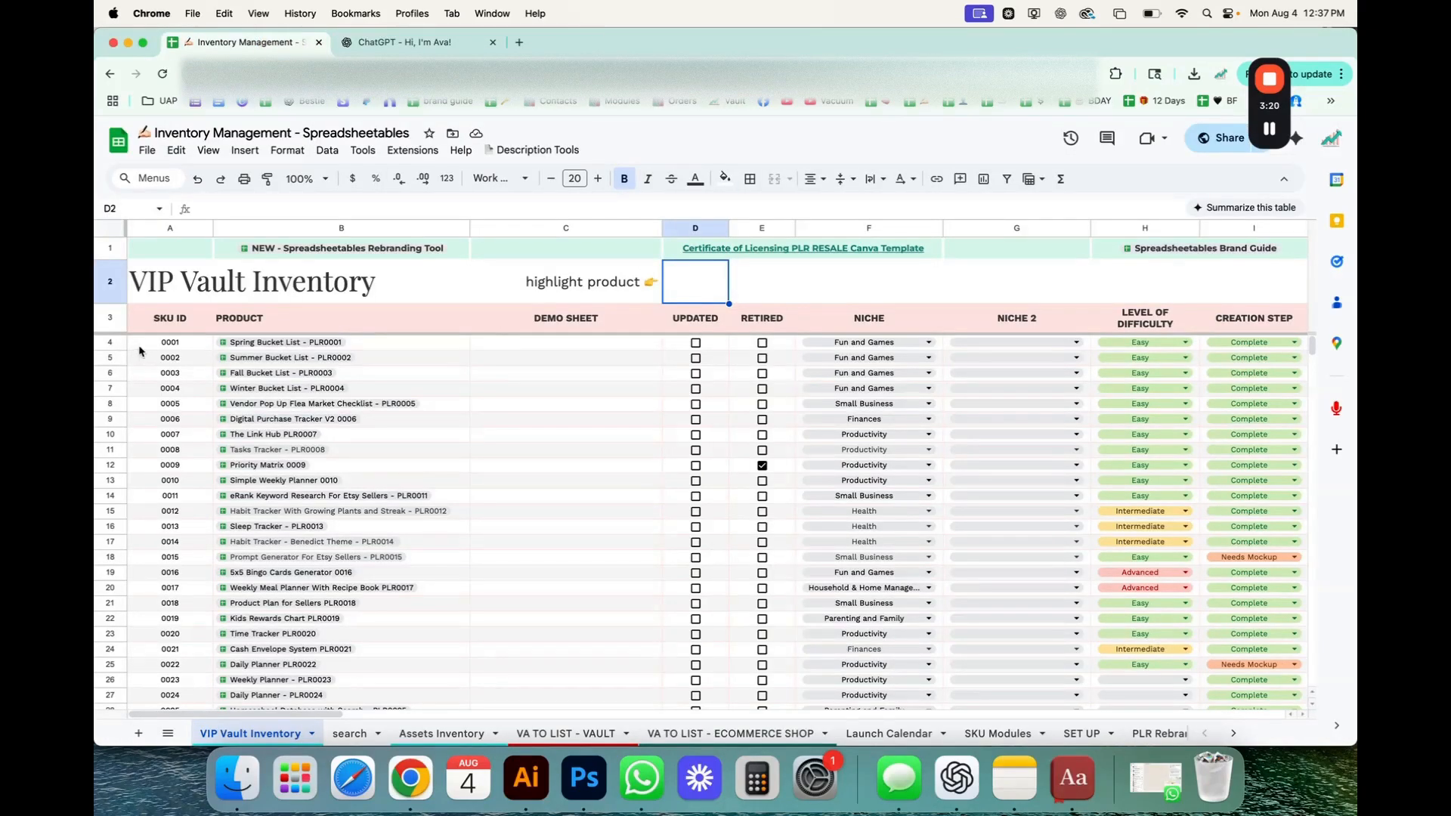
left_click_drag(140, 350, 1149, 450)
scroll(1089, 505, "right", 10)
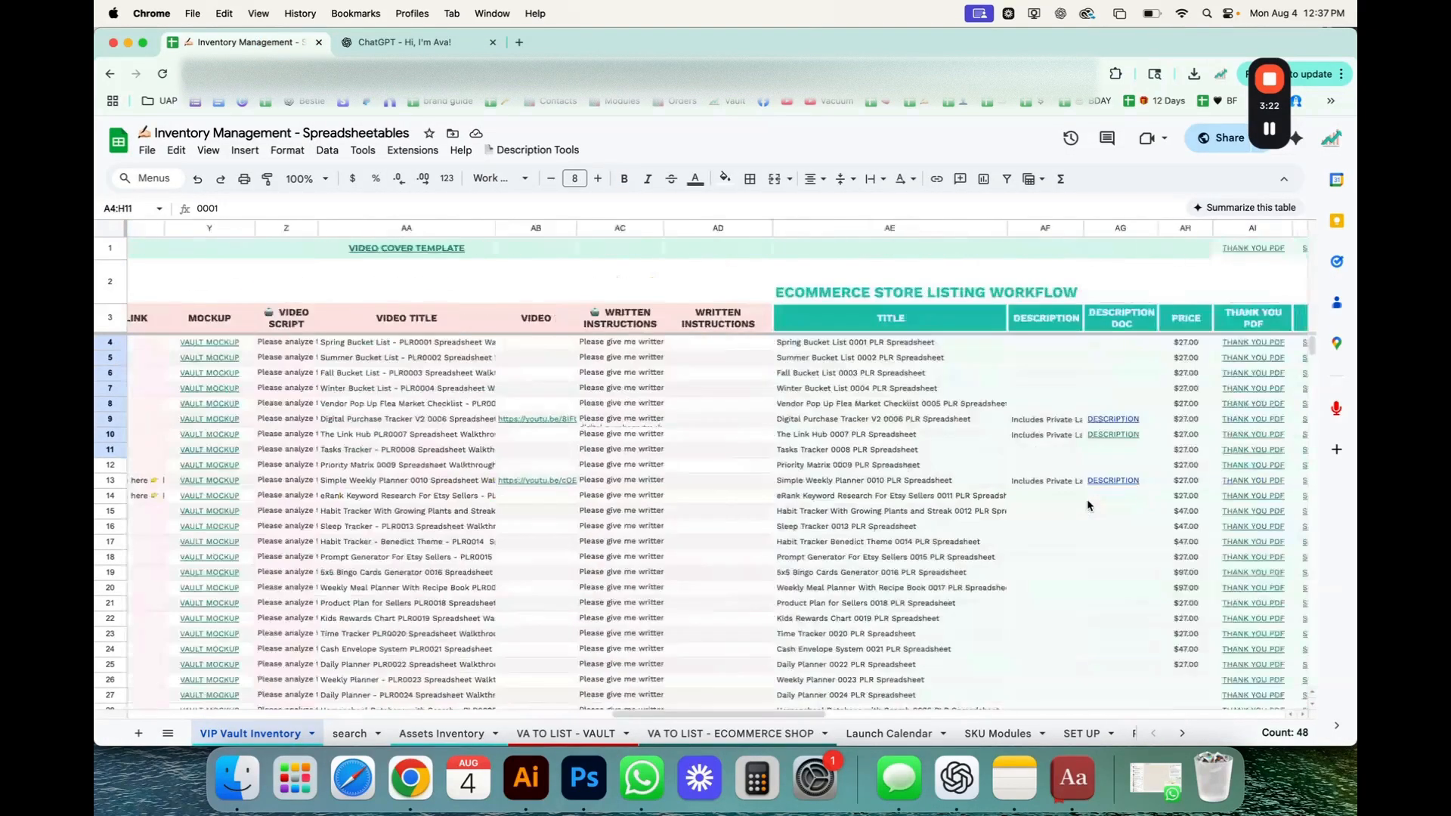
scroll(1088, 506, "right", 10)
left_click(1236, 526, "shift")
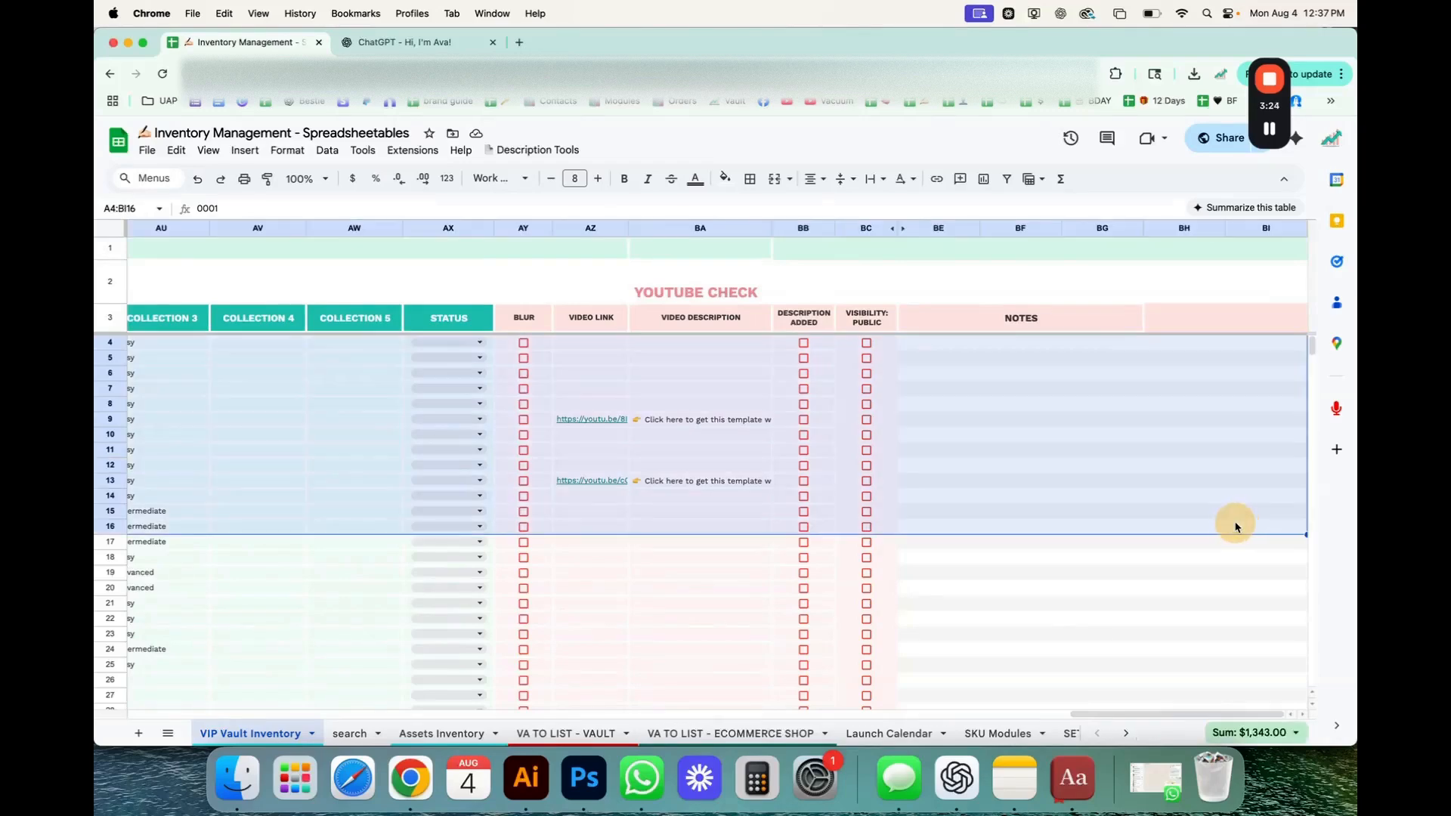
left_click(287, 149)
left_click(336, 442)
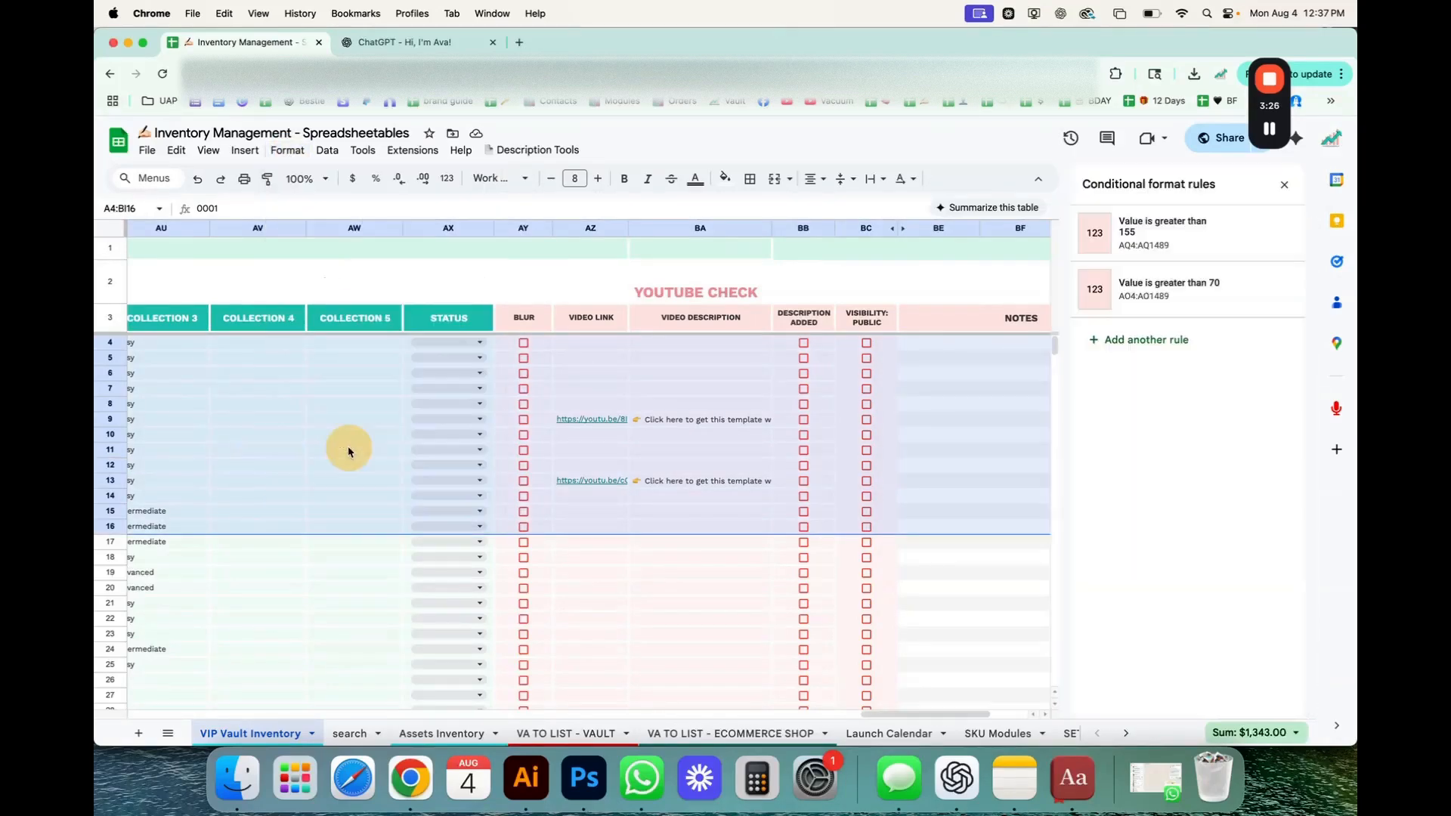
left_click(1145, 339)
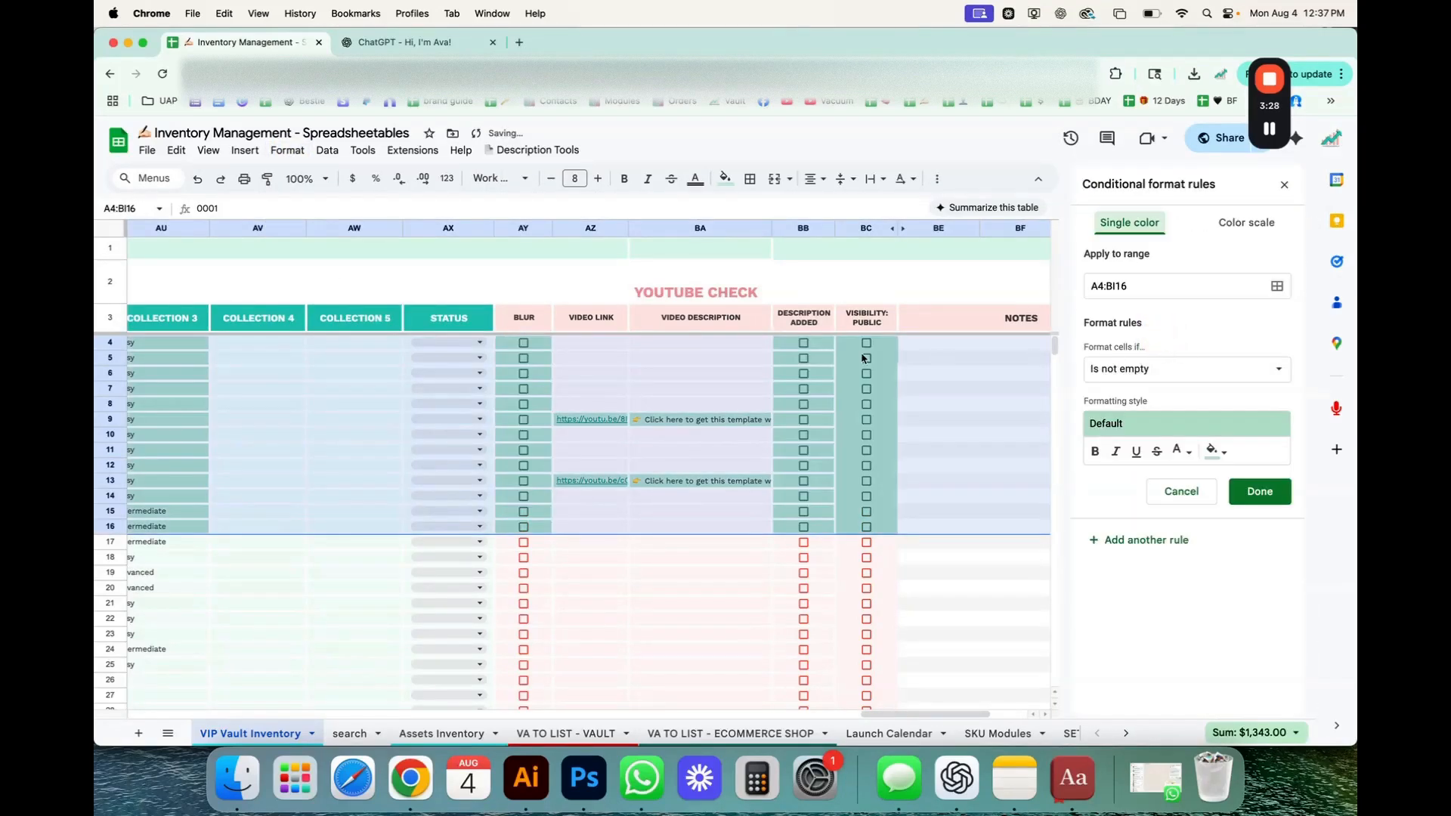
Change the new rule's range to the open-ended A4:BI so it covers all product rows.
left_click(1156, 286)
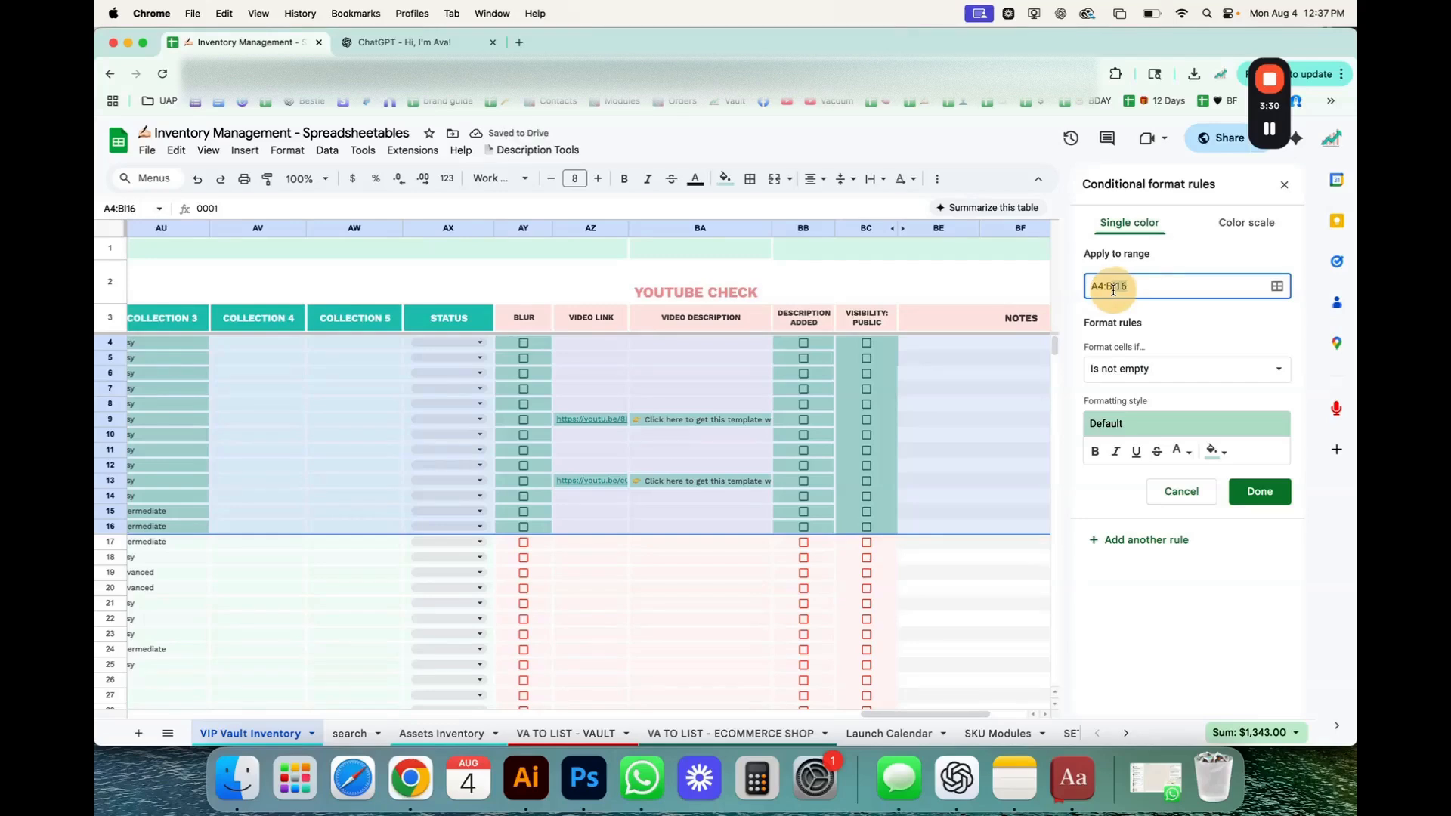
key("BackSpace")
key("BackSpace")
Set the rule's condition to "Custom formula is" and paste the copied formula =$A2=$D$2.
left_click(1133, 371)
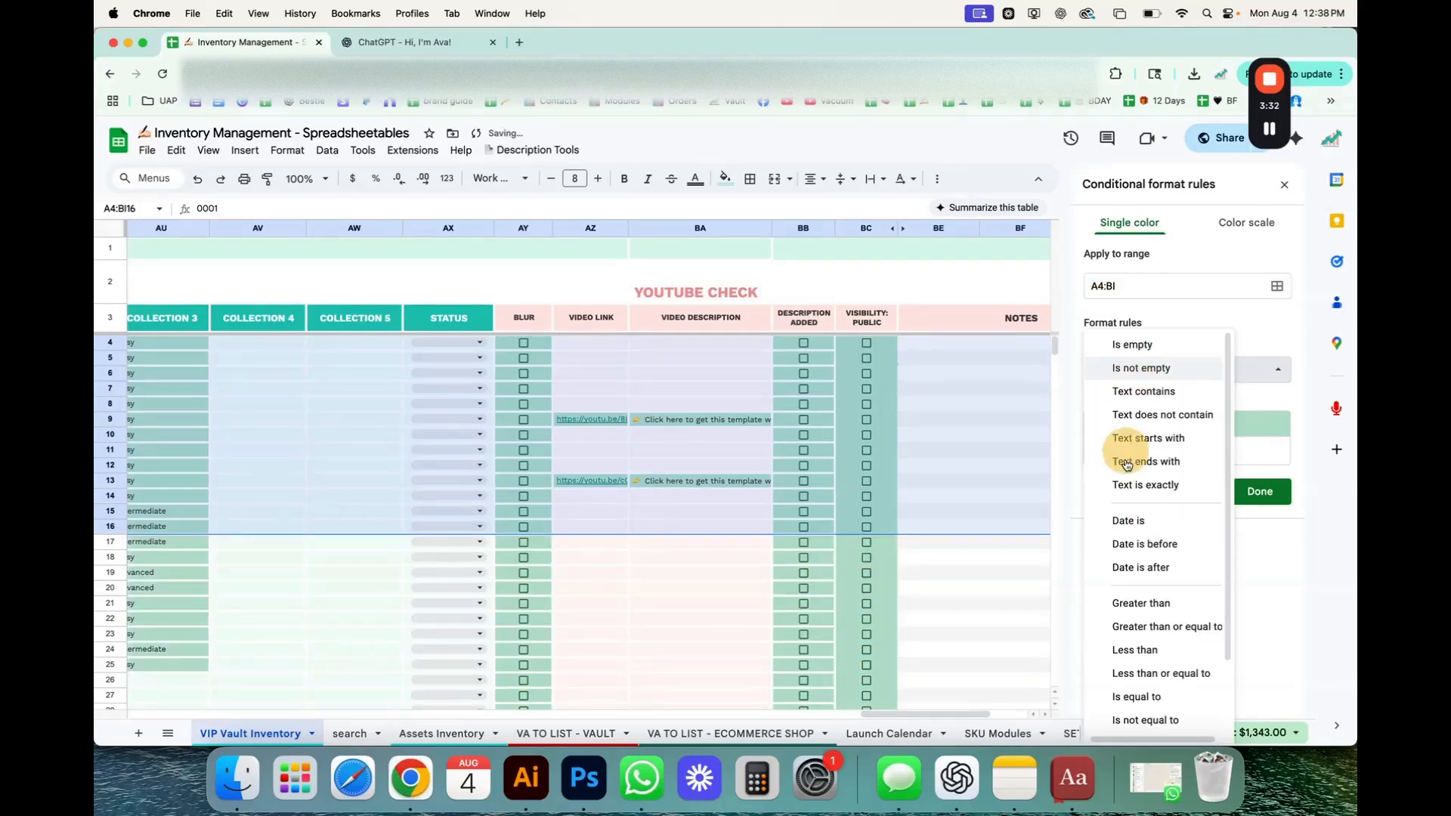
scroll(1134, 605, "down", 2)
left_click(1153, 718)
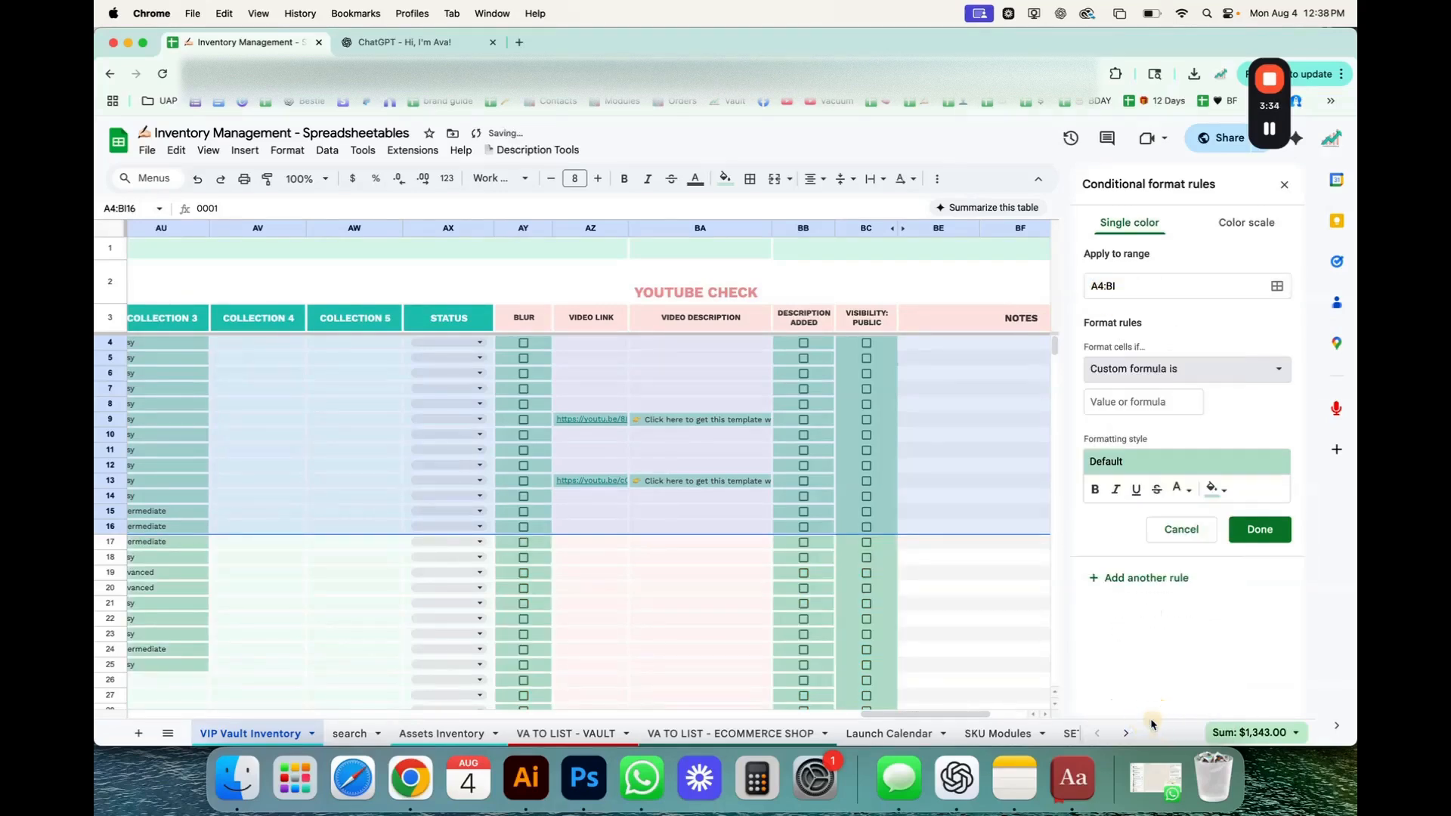
left_click(1125, 398)
key("super+v")
Try to enter the SKU ID 0009 in cell D2.
scroll(508, 520, "left", 20)
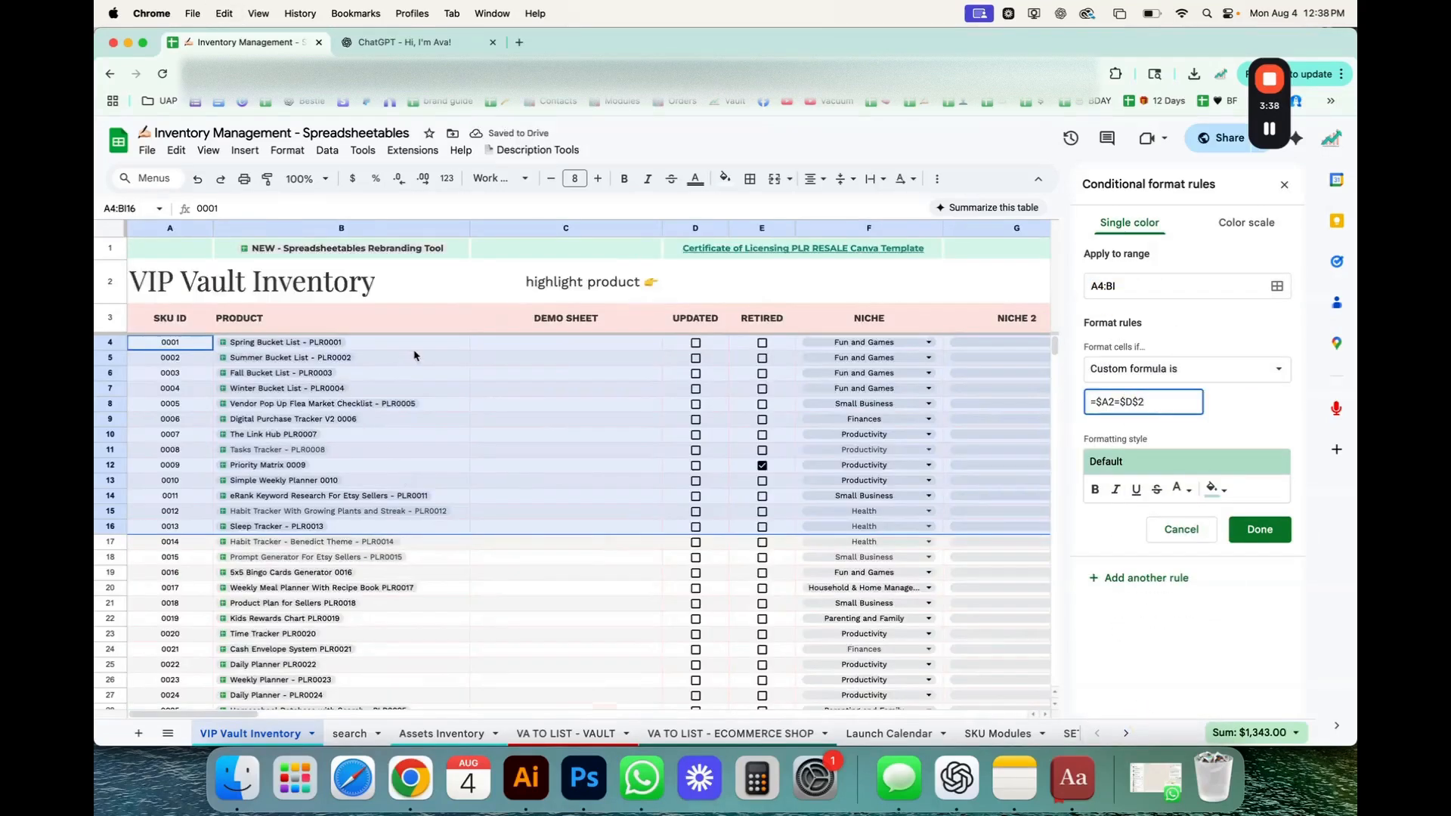
left_click(414, 347)
left_click(710, 283)
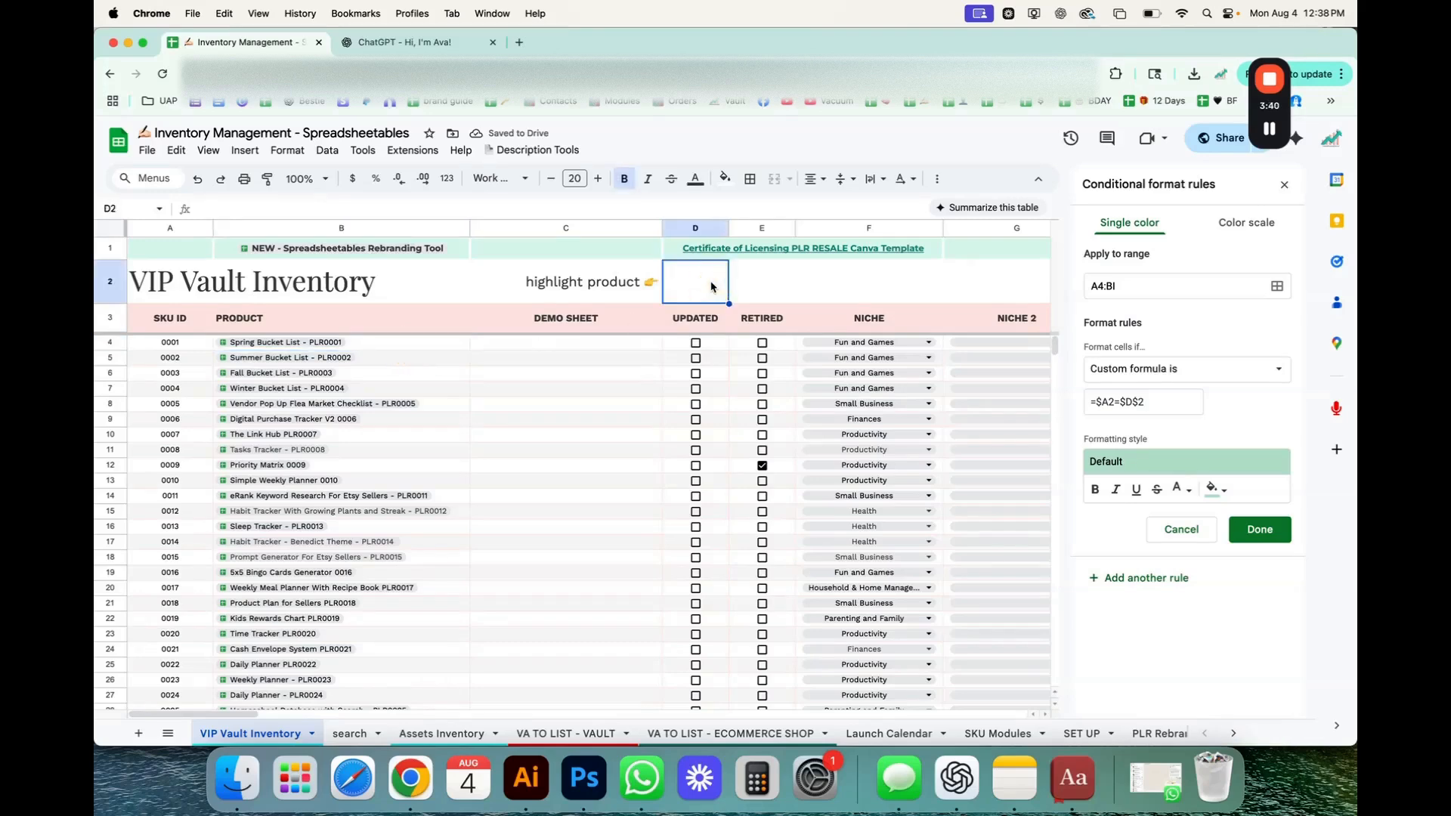
type("000")
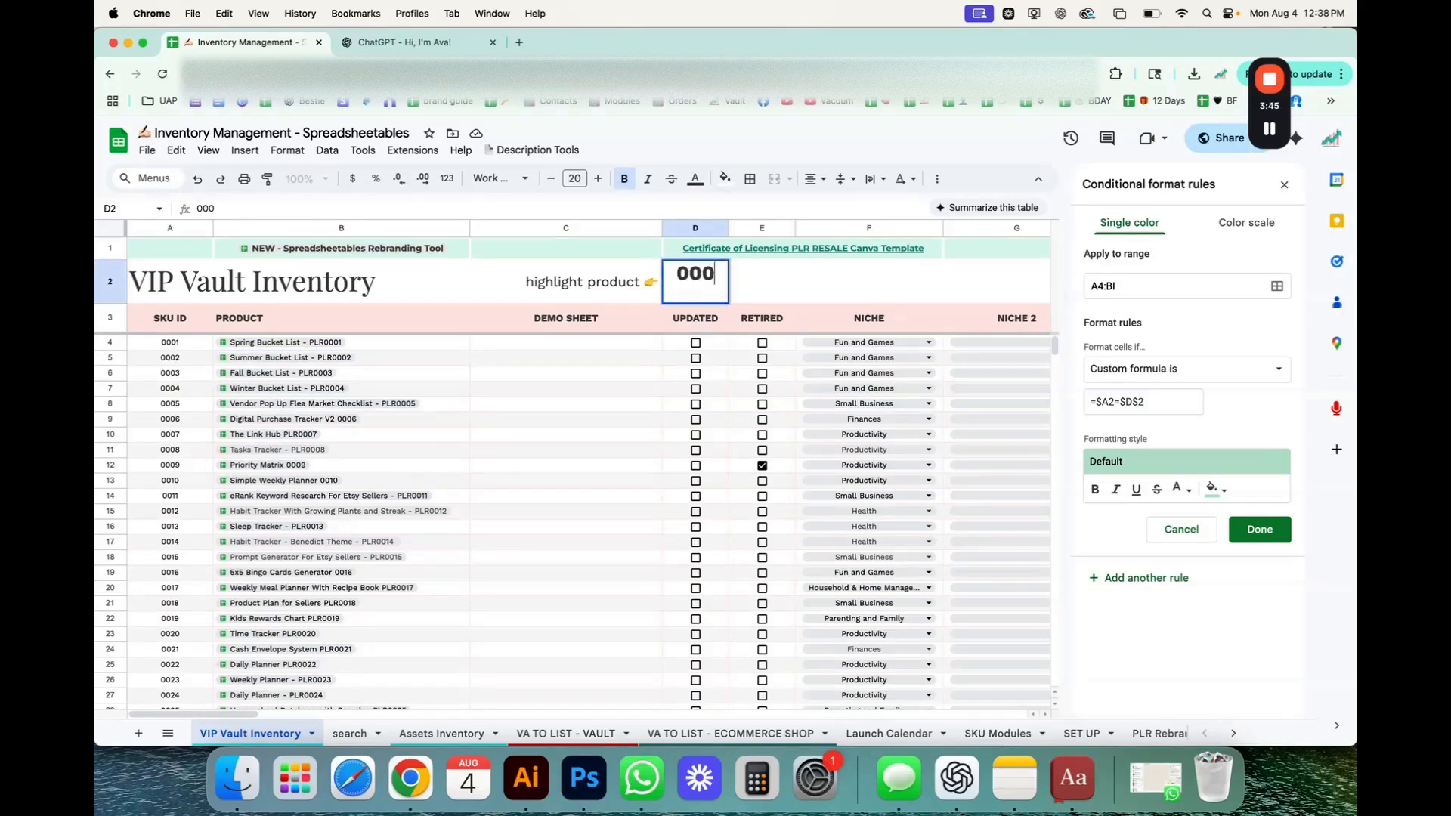
type("9")
key("Return")
Format cell D2 as plain text and enter the SKU ID 0009 in it.
left_click(695, 281)
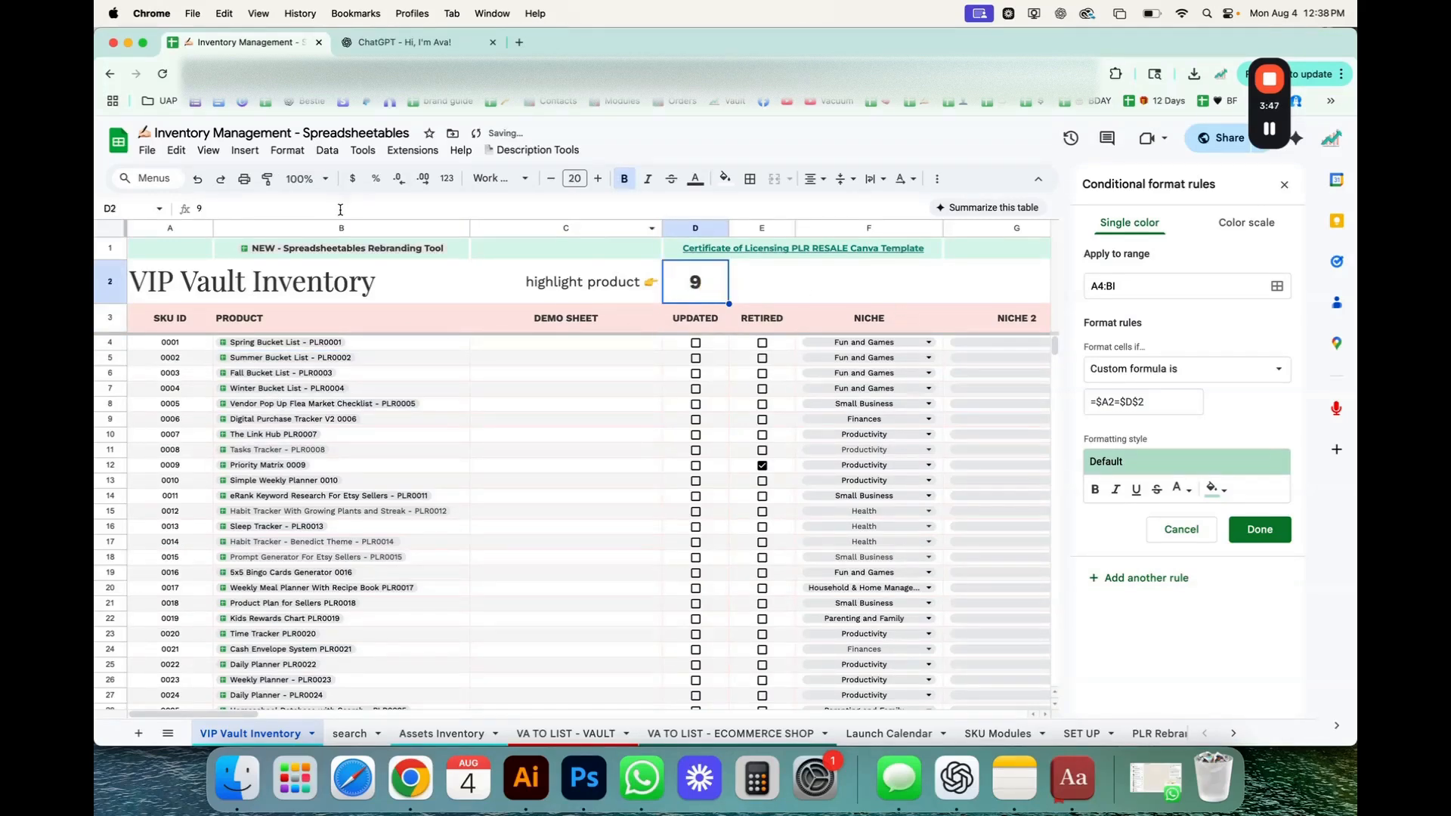
left_click(287, 150)
mouse_move(323, 218)
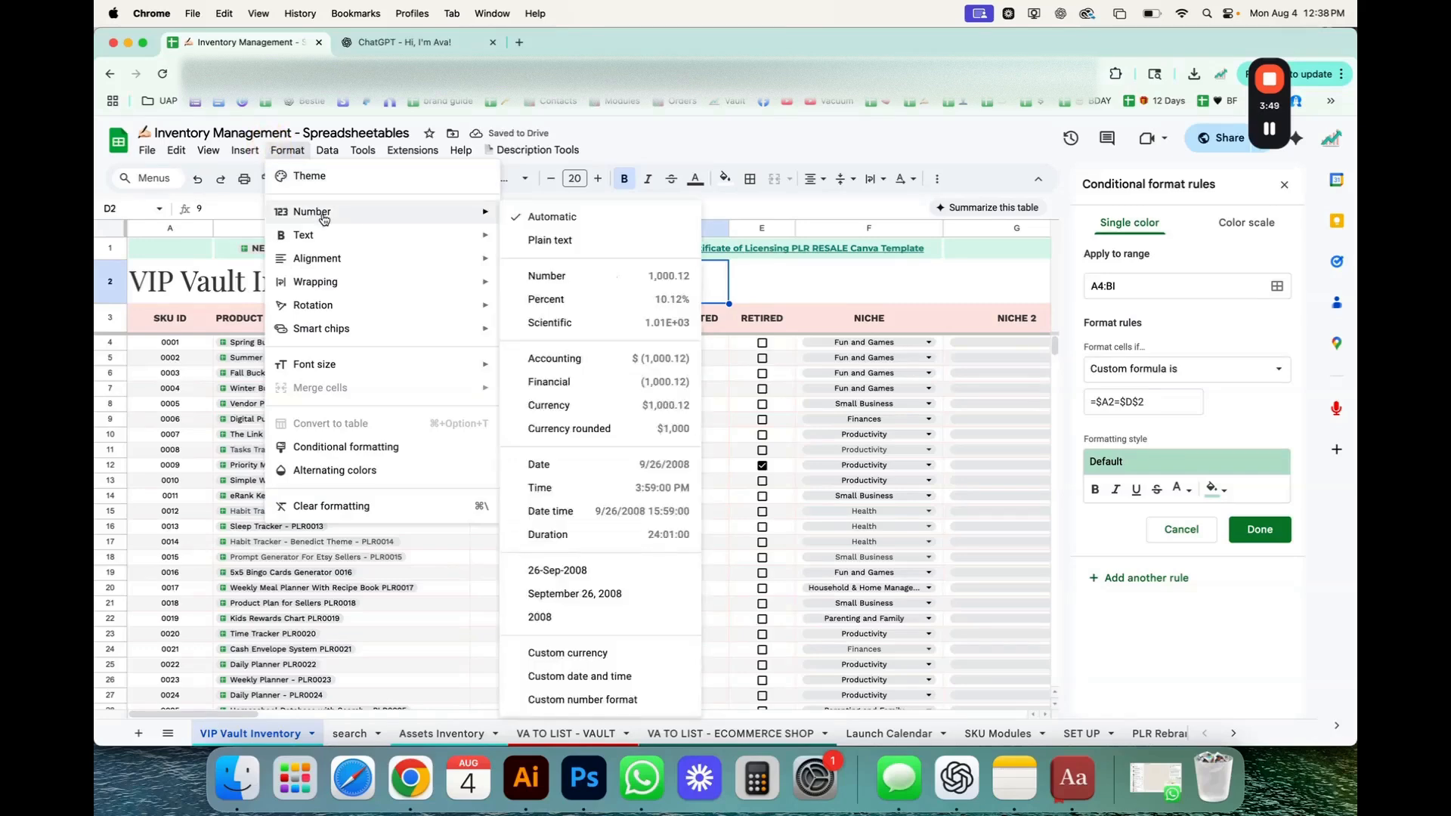
left_click(545, 241)
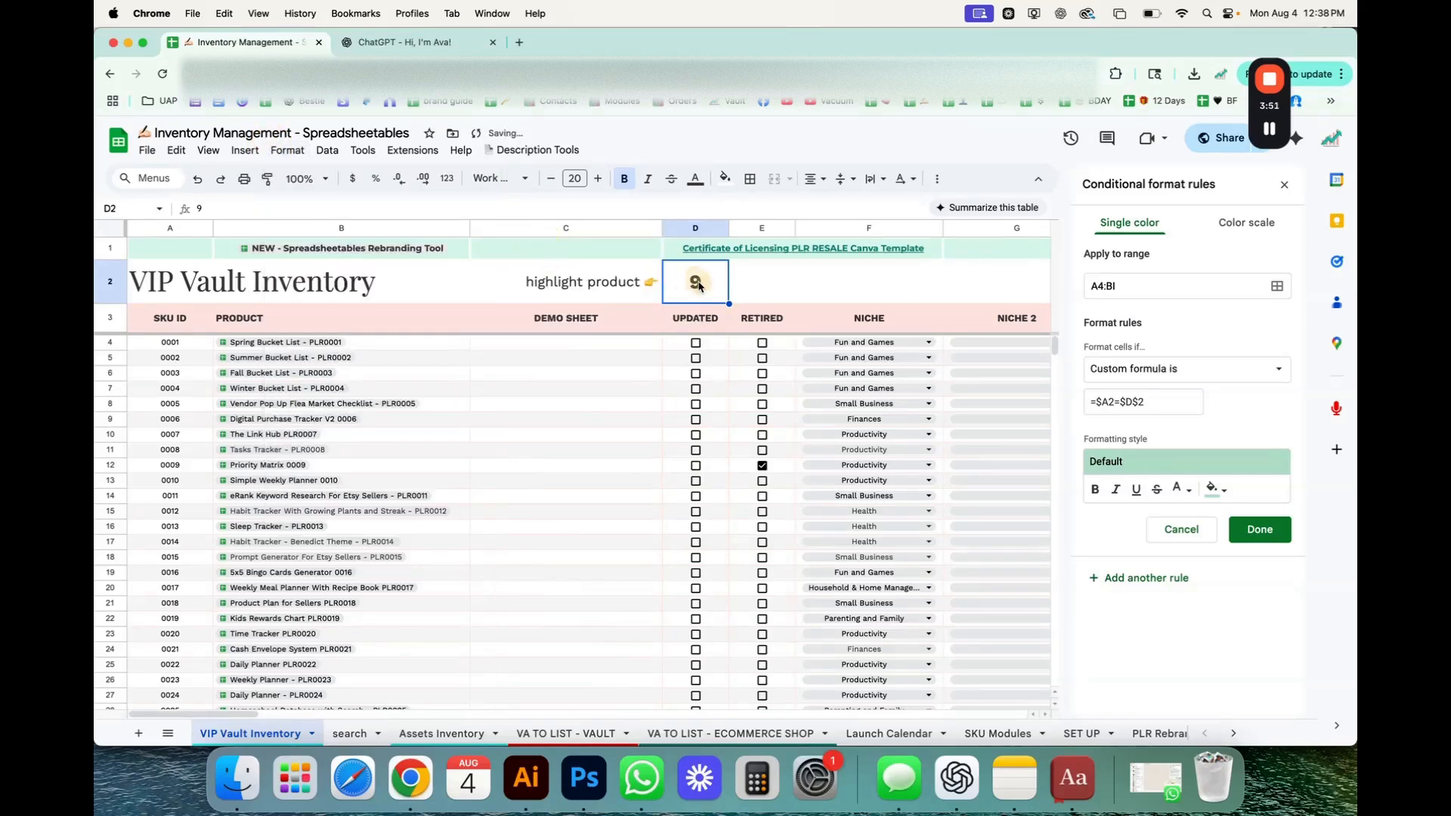
type("0009")
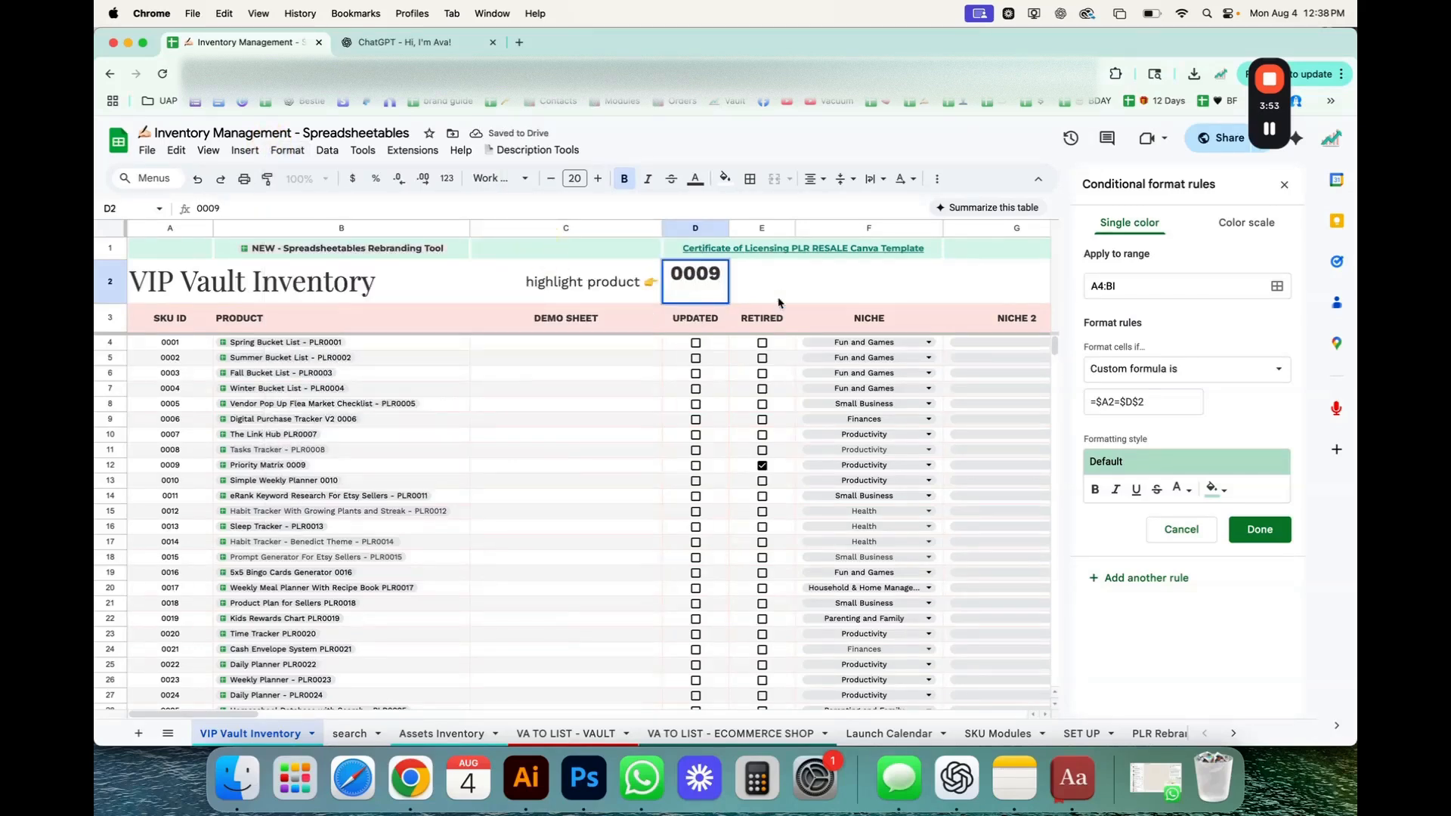
left_click(778, 300)
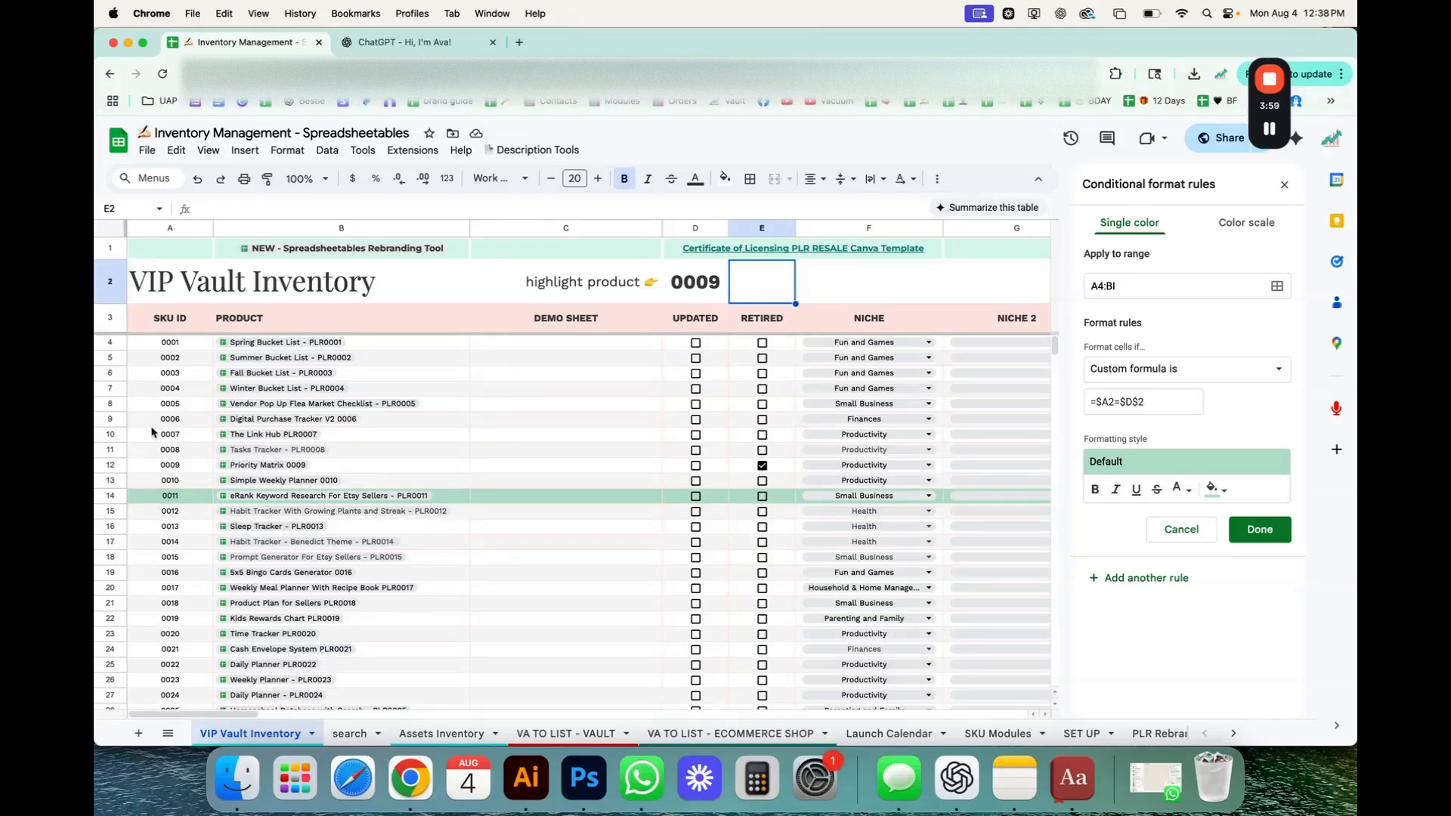
Correct the rule's custom formula to =$A4=$D$2 so it starts at the first product row.
left_click(1126, 402)
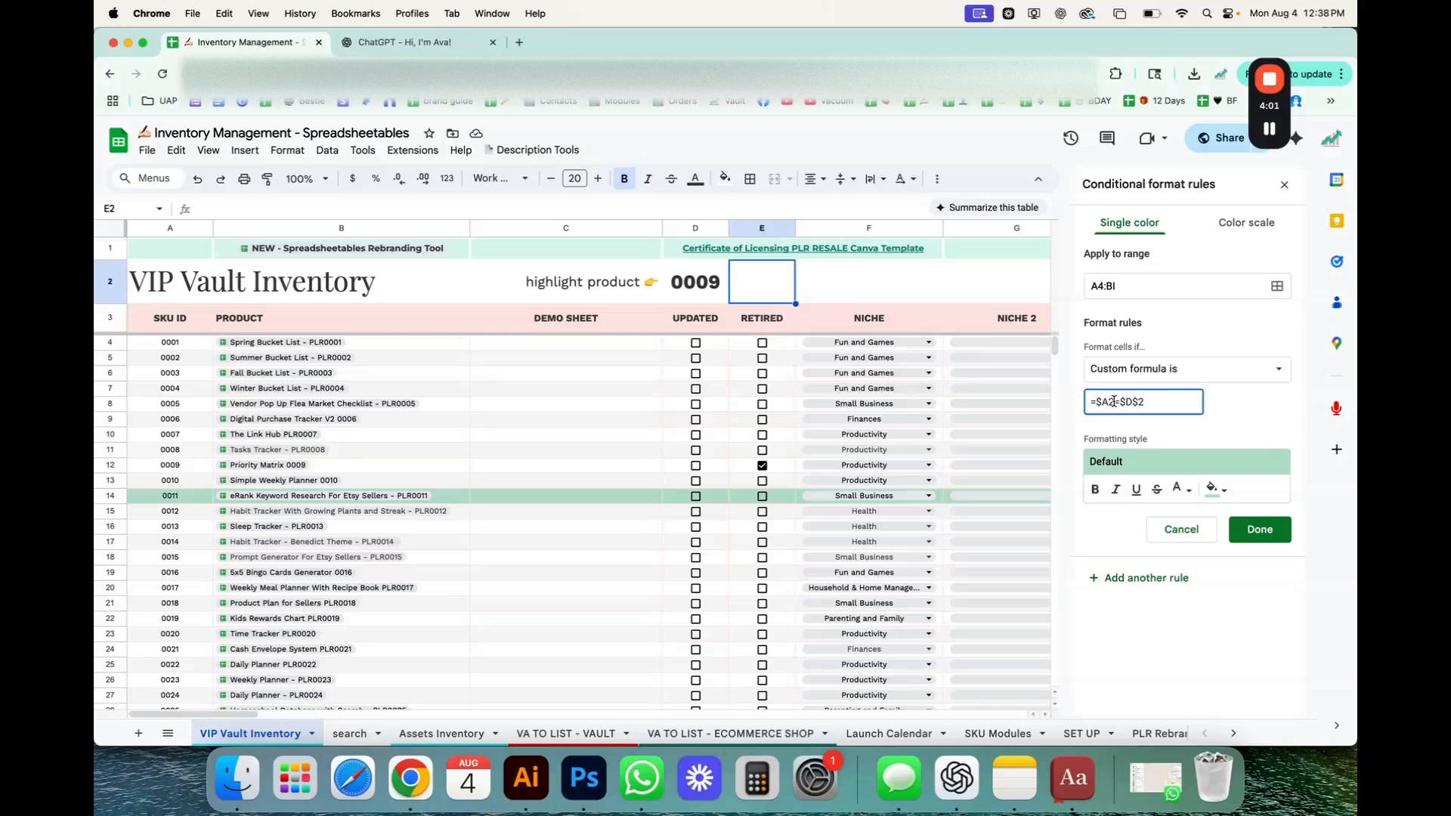
left_click(1108, 402)
left_click_drag(1108, 402, 1113, 402)
type("4")
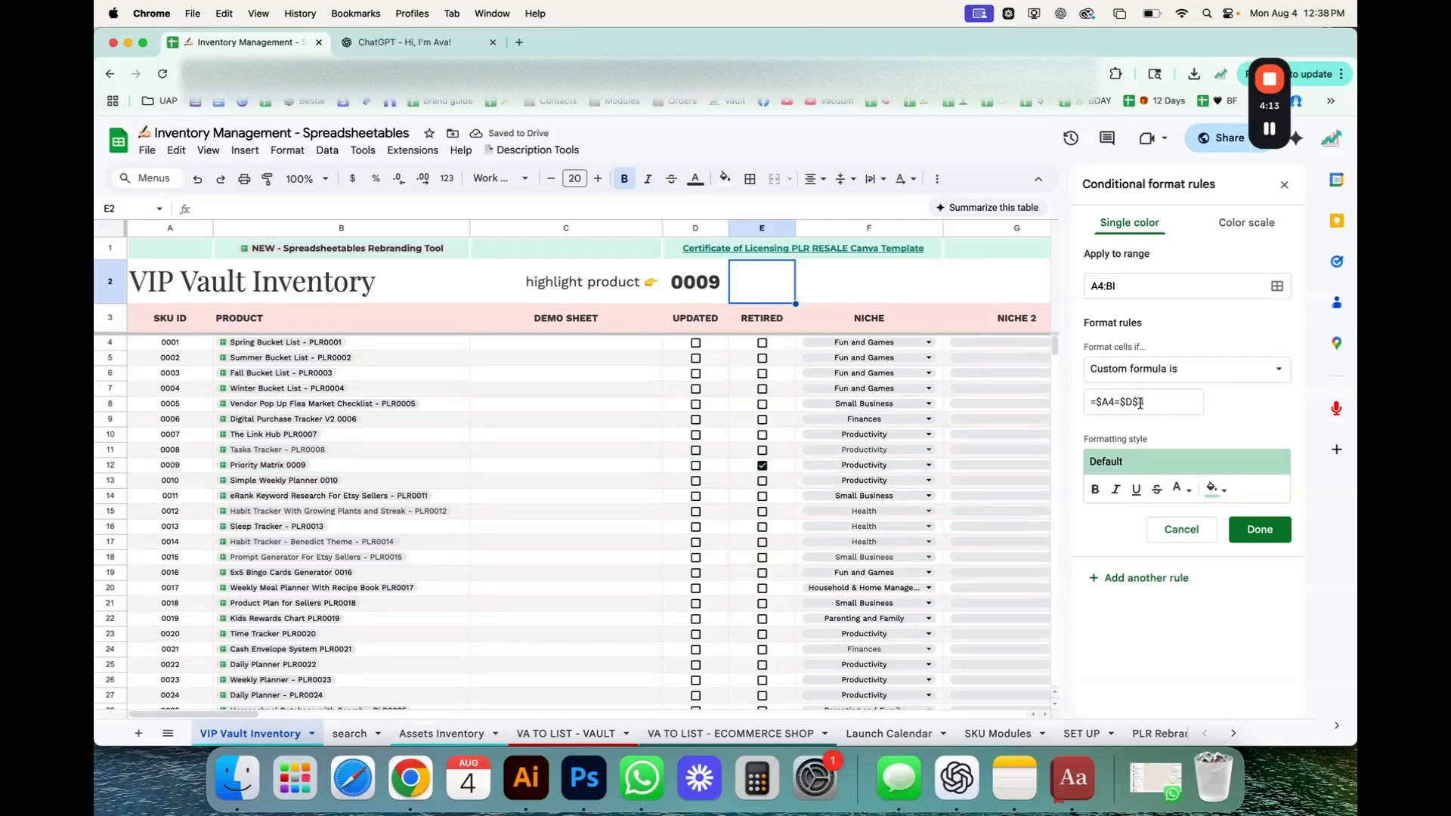
left_click(1141, 402)
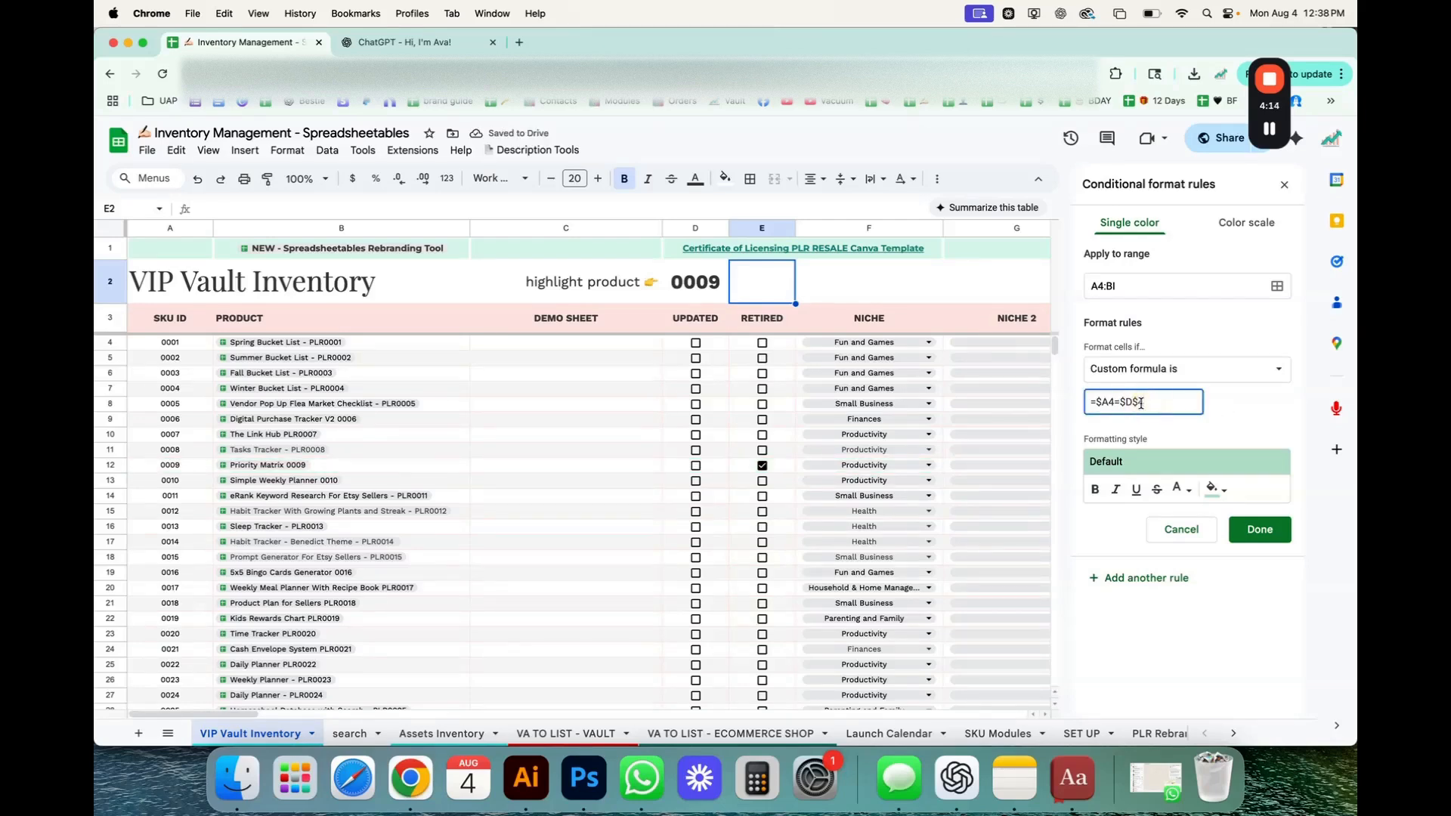
left_click(1242, 413)
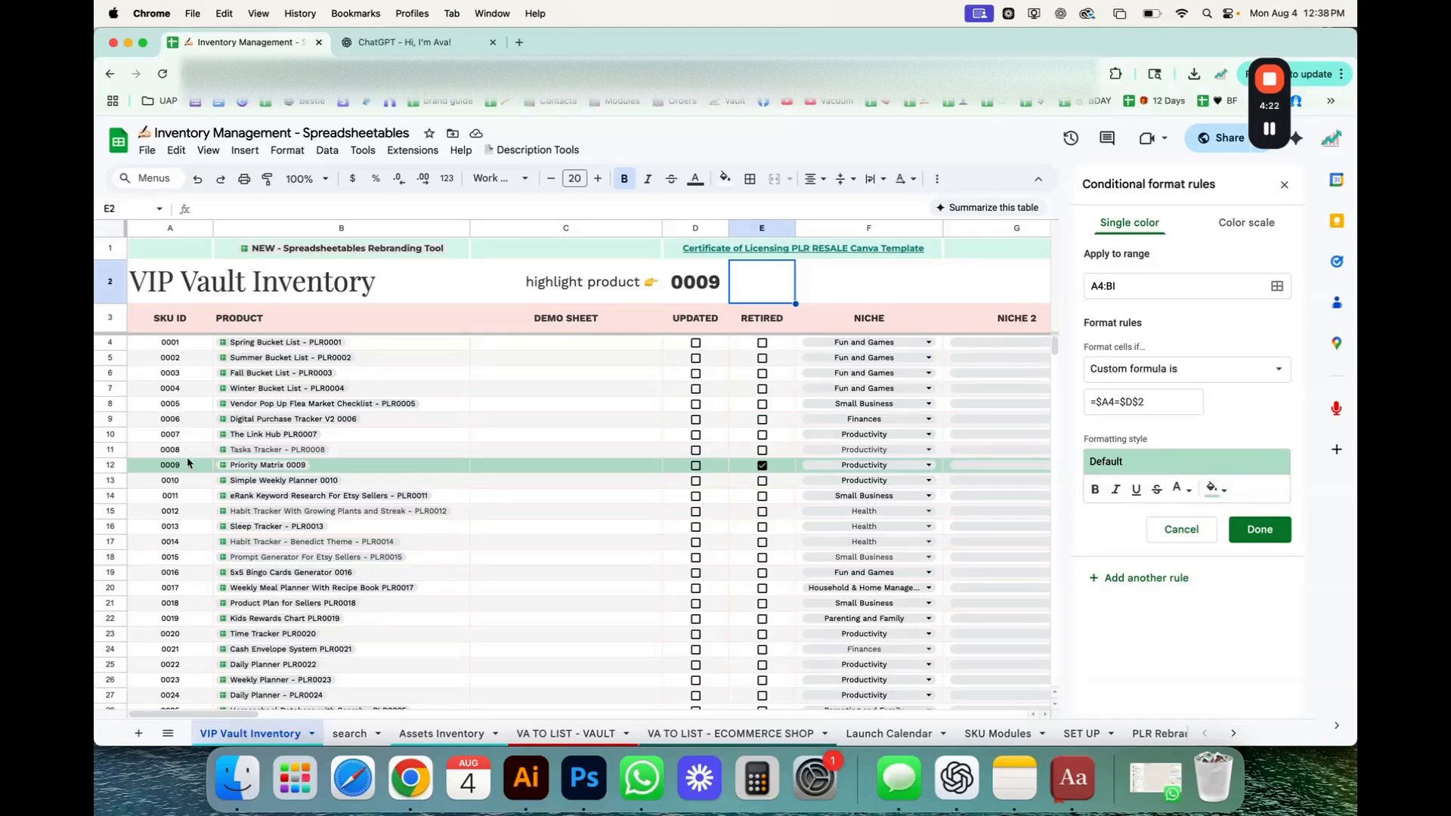
Set the rule's highlight fill colour to yellow.
left_click(1214, 489)
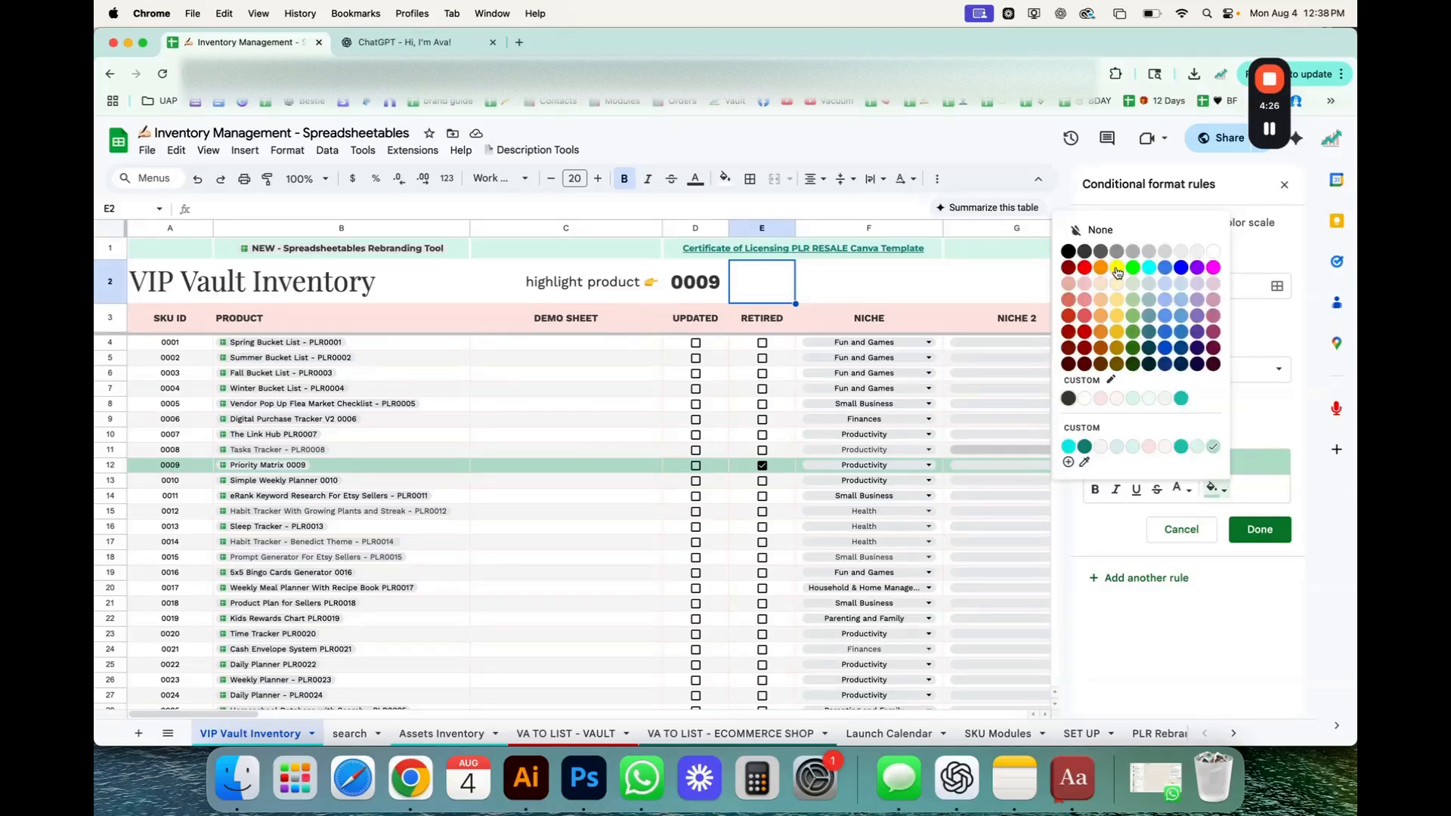
left_click(1116, 269)
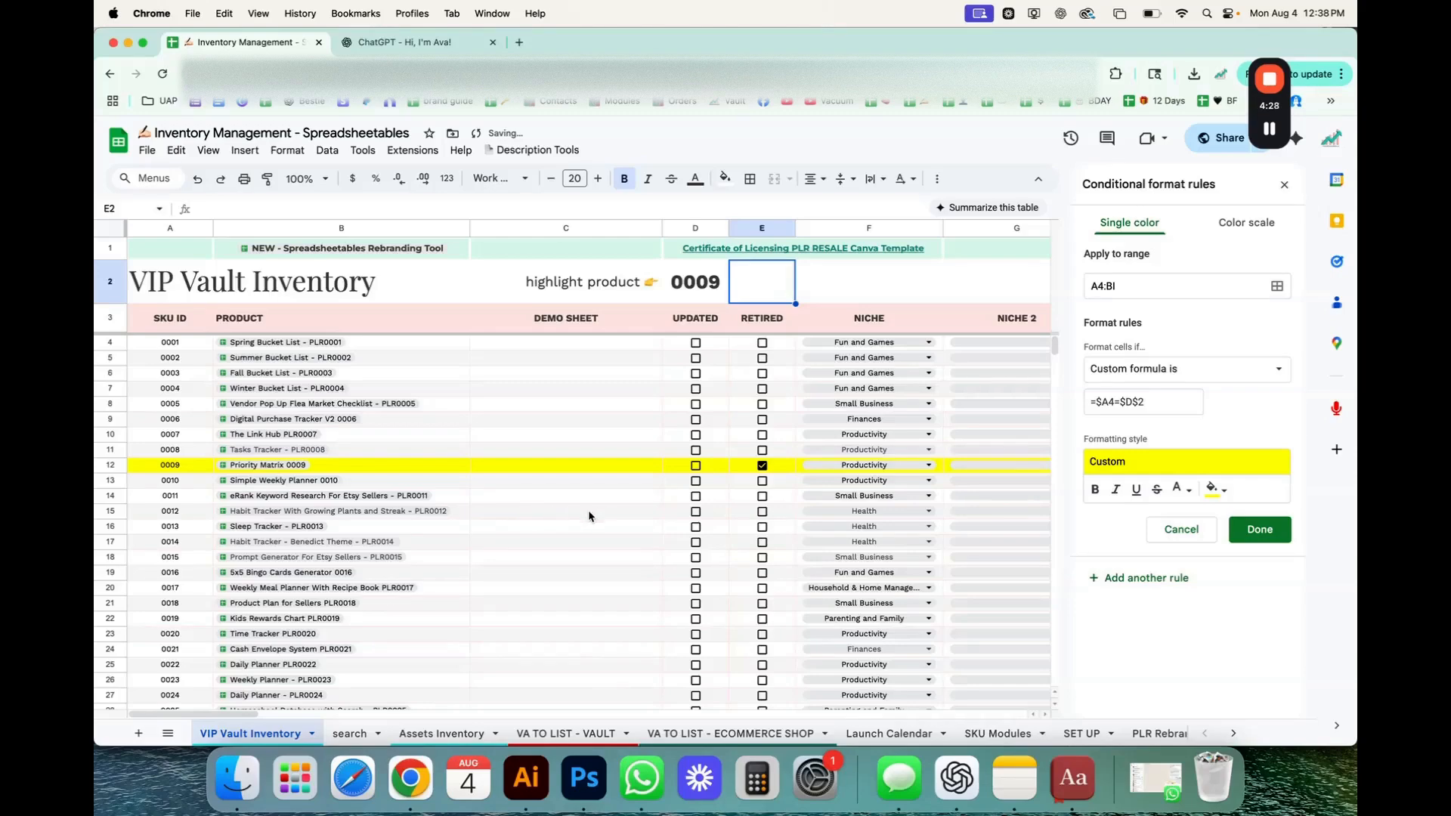
scroll(589, 517, "right", 10)
Try a custom teal fill with white text as the rule's formatting style.
left_click(1215, 487)
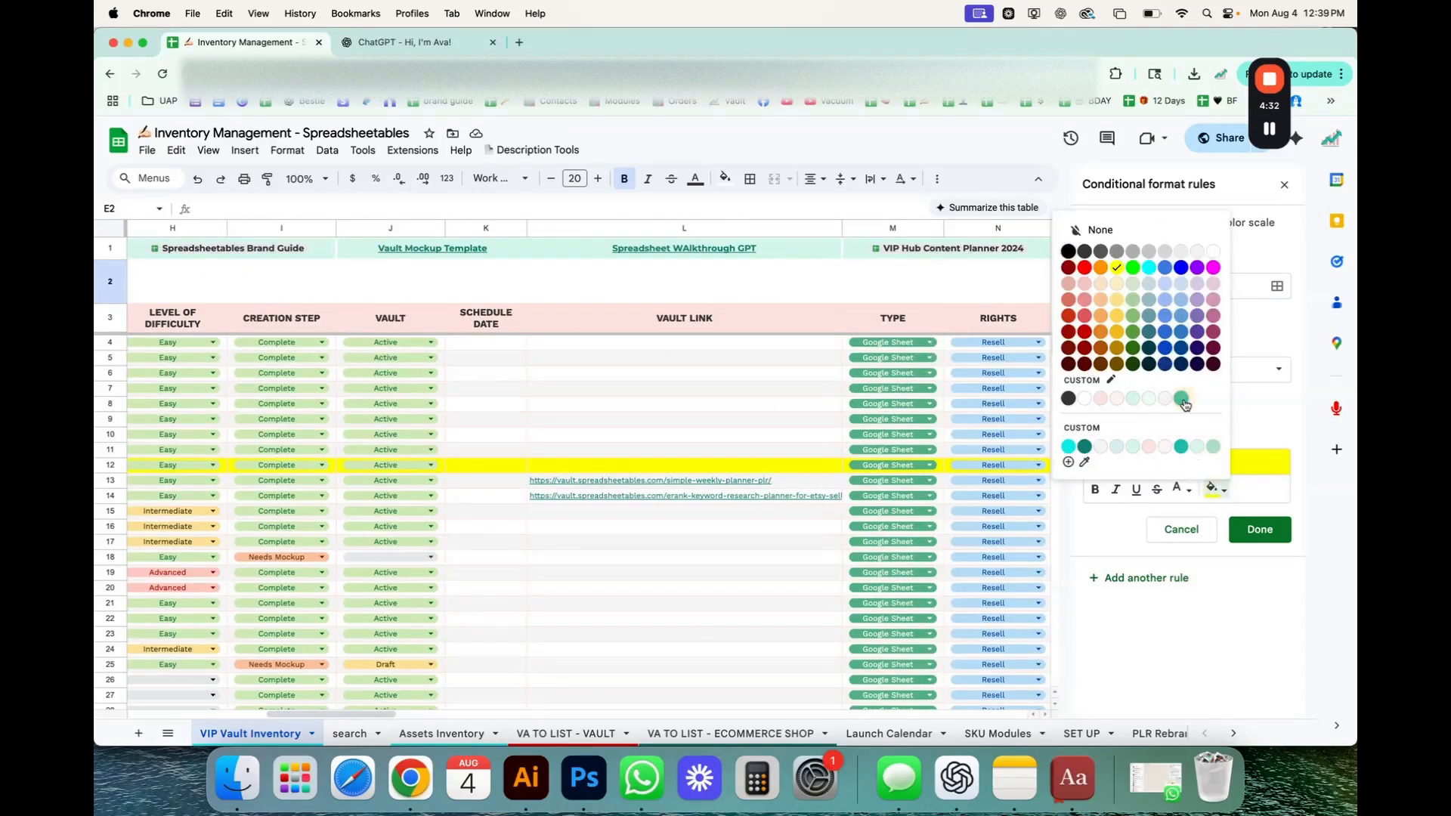
left_click(1182, 399)
left_click(1182, 489)
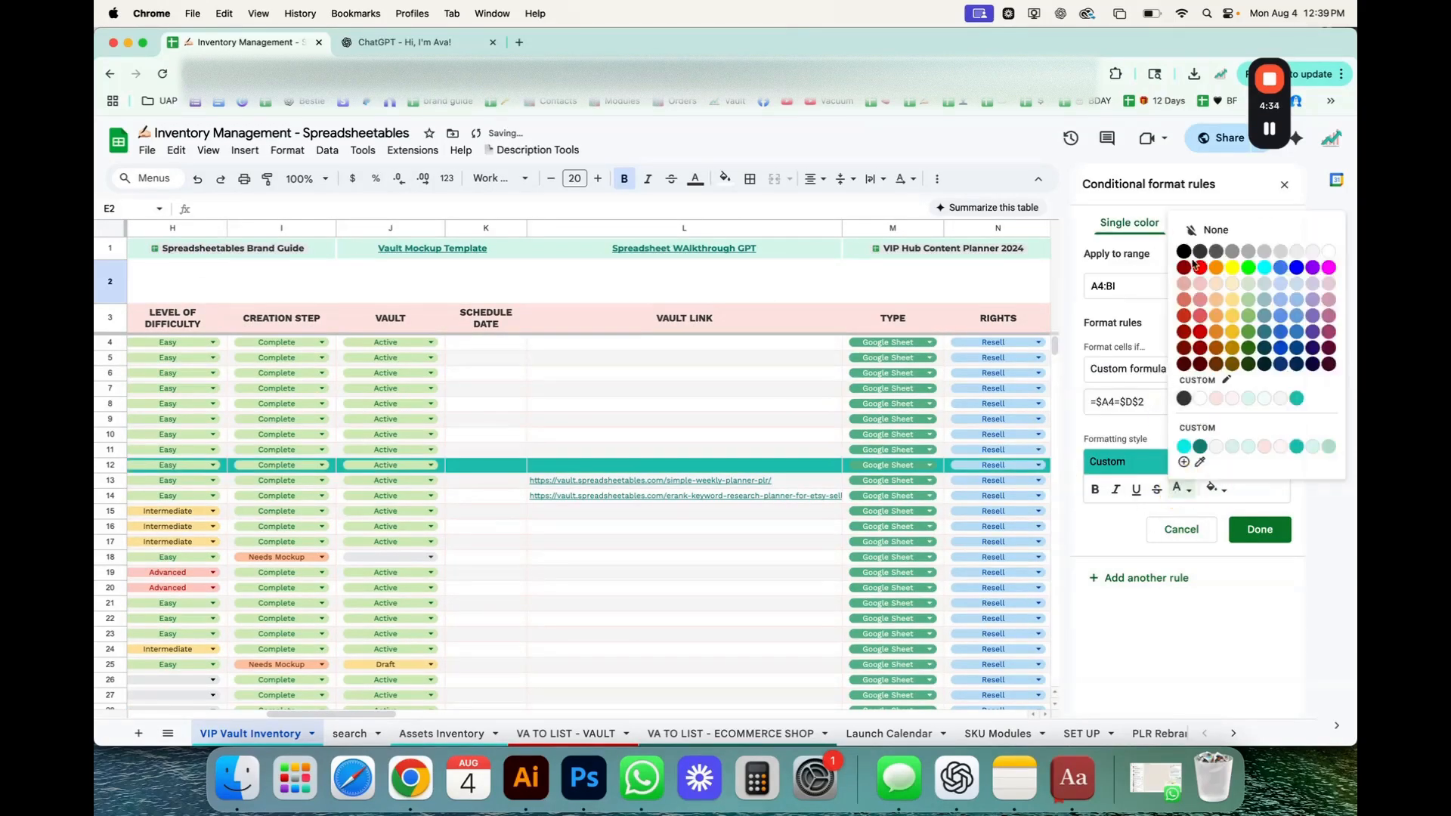
left_click(1199, 401)
scroll(615, 514, "left", 10)
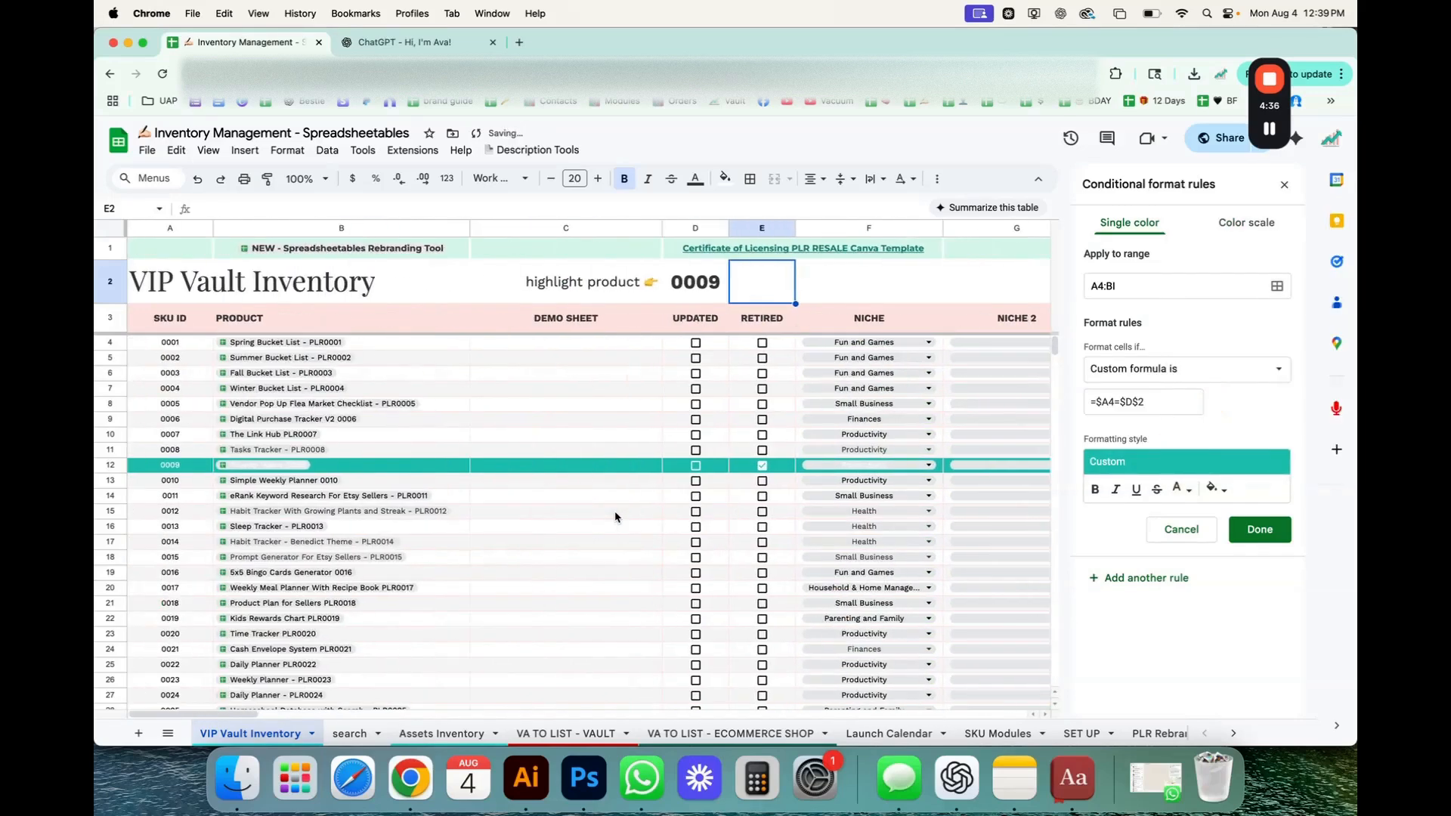
Switch the rule's fill colour back to yellow and save the conditional formatting rule.
left_click(1212, 488)
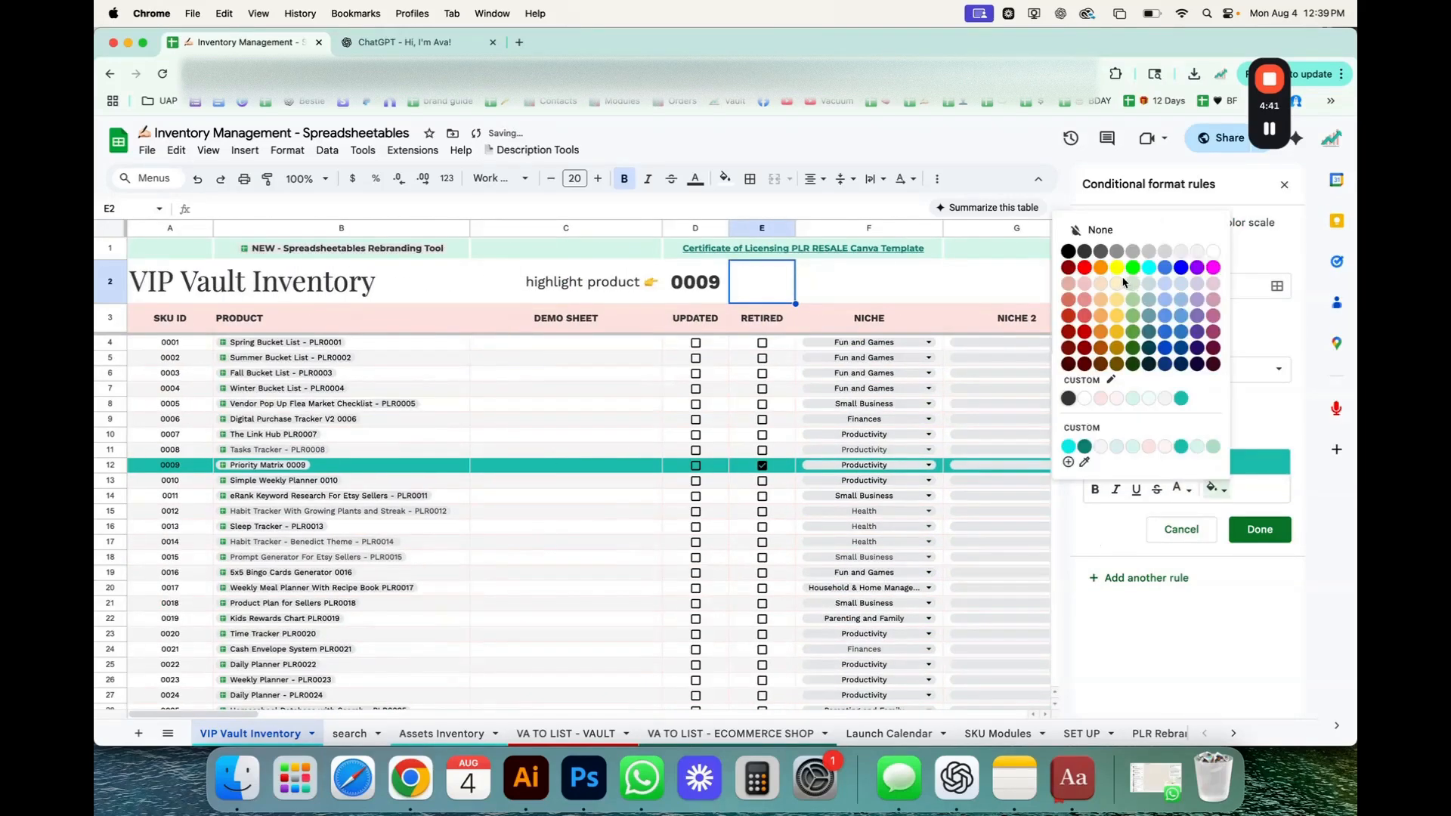
left_click(1126, 282)
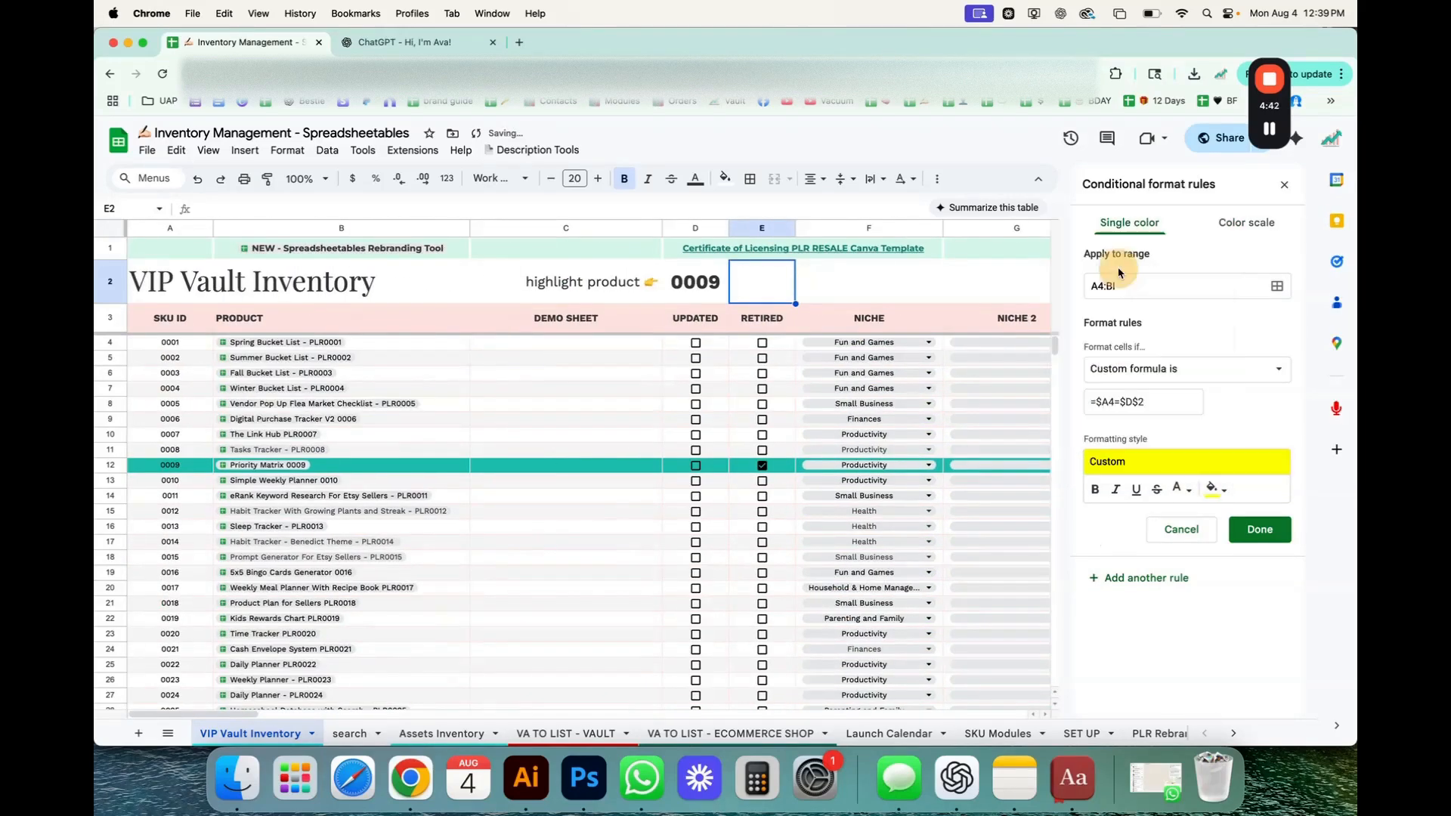
left_click(1255, 532)
Test the rule by entering SKU ID 0199 in cell D2 and check row 202's highlight across to the Notes column.
left_click(711, 273)
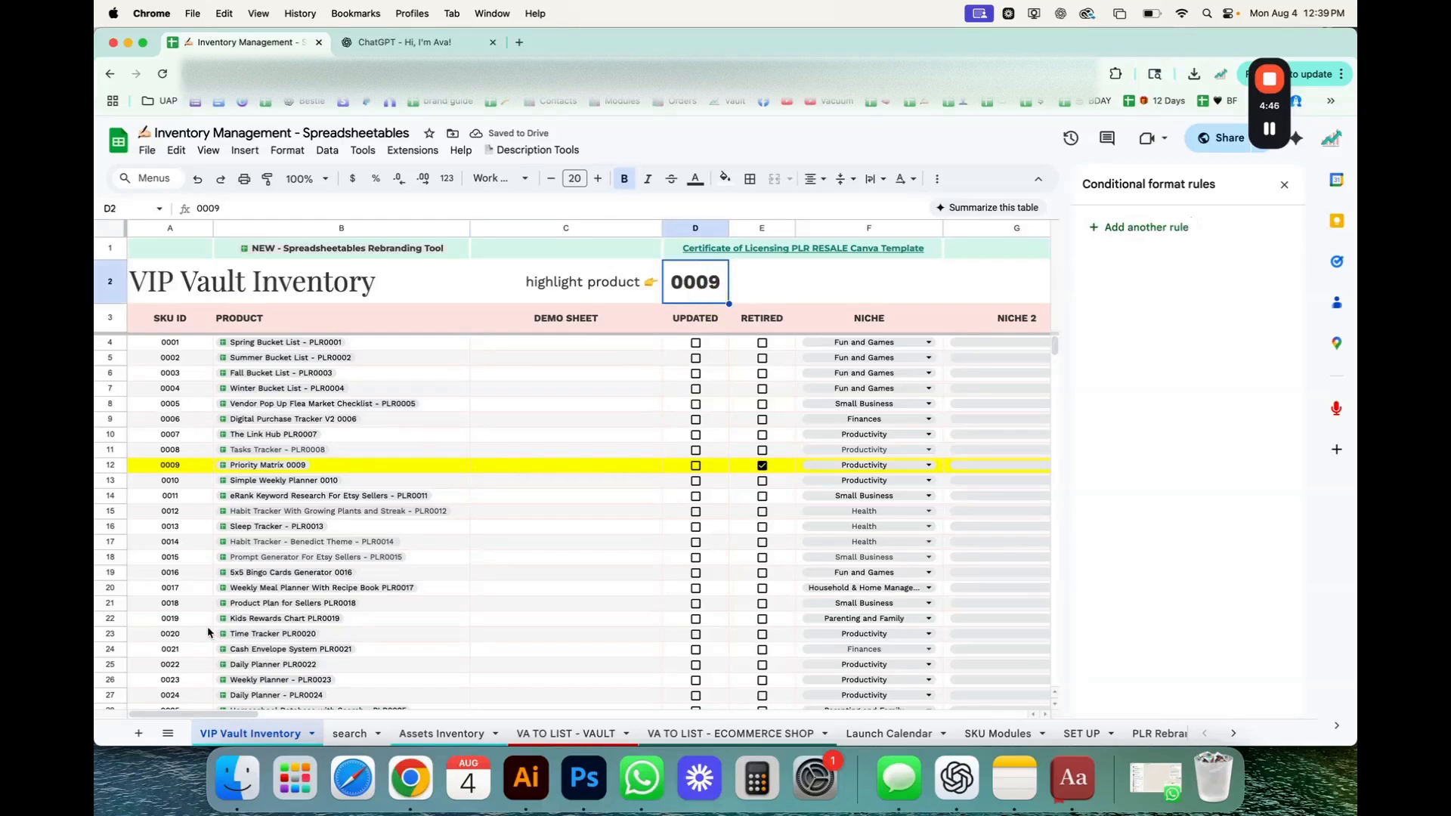
scroll(209, 632, "down", 20)
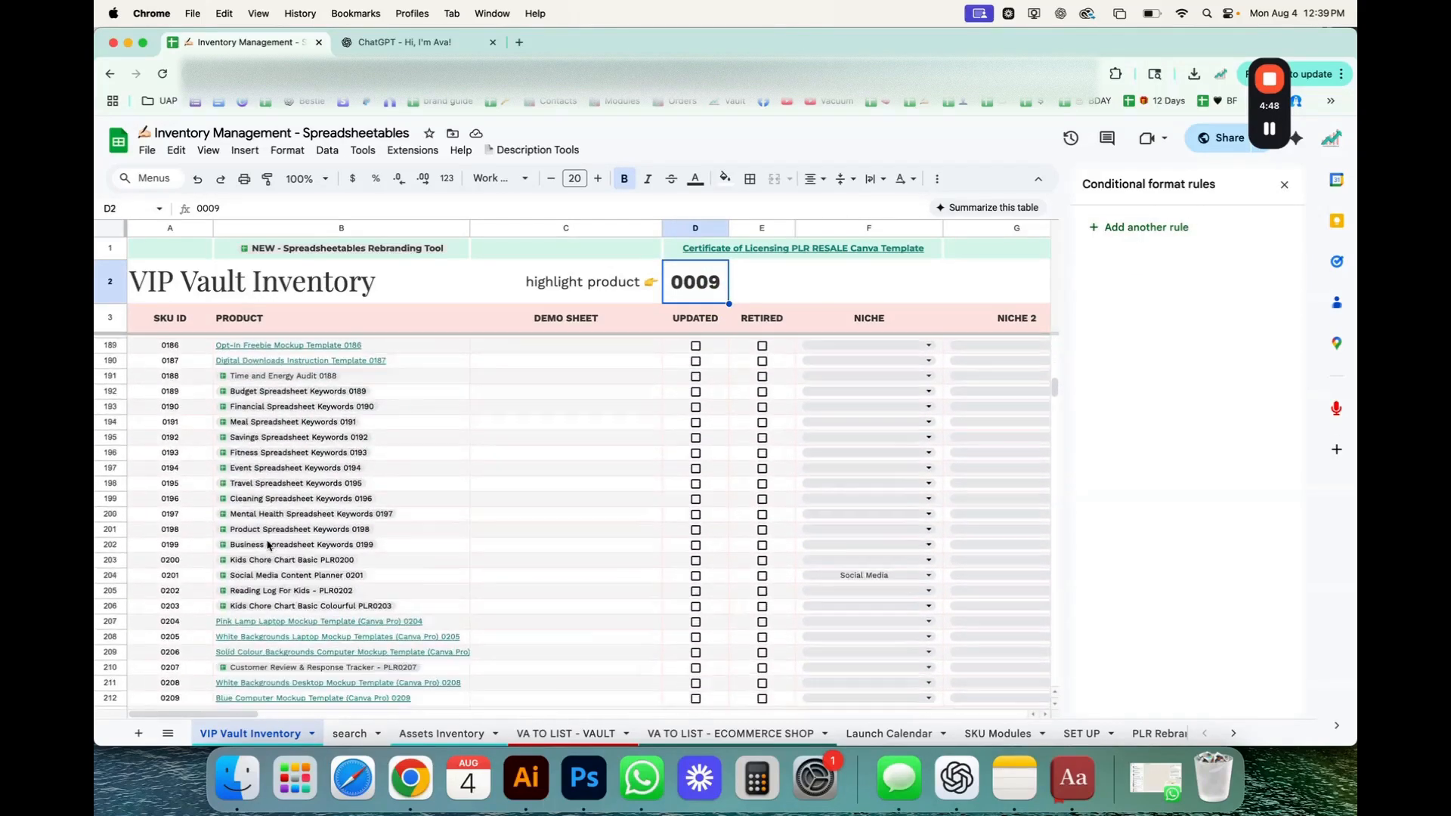
scroll(268, 545, "down", 2)
scroll(269, 546, "up", 1)
left_click(173, 462)
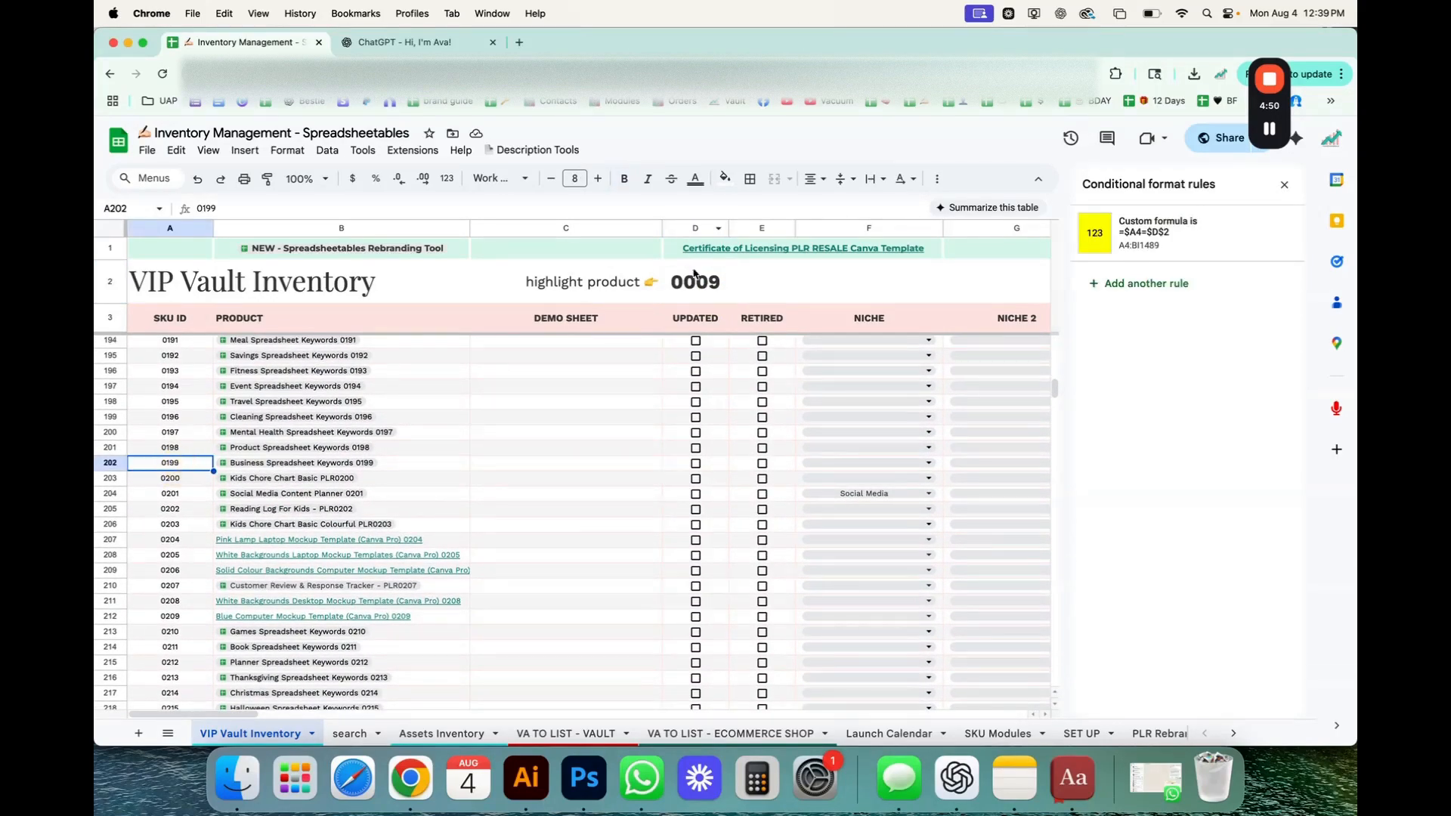
left_click(699, 284)
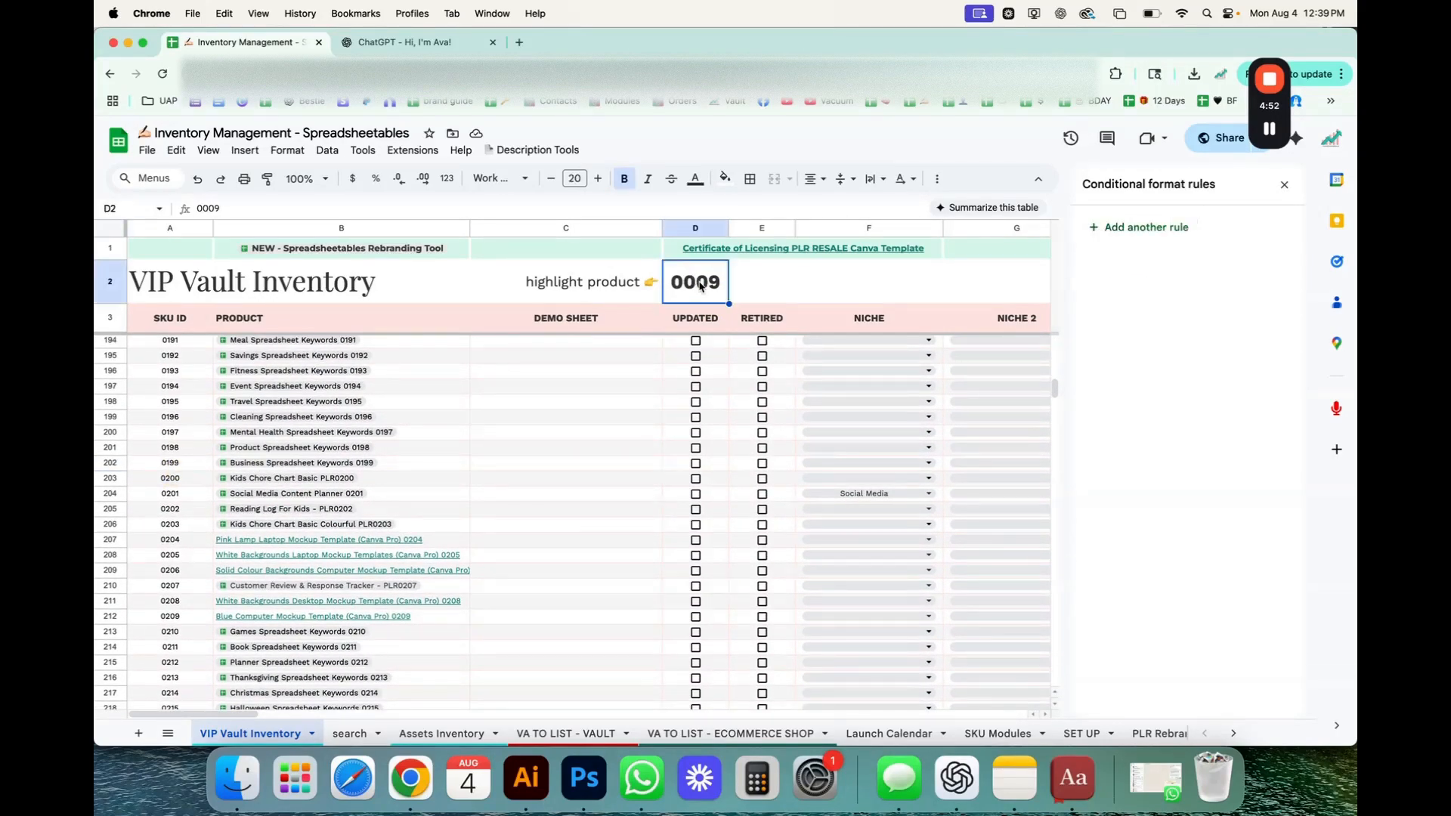
type("0199")
key("Return")
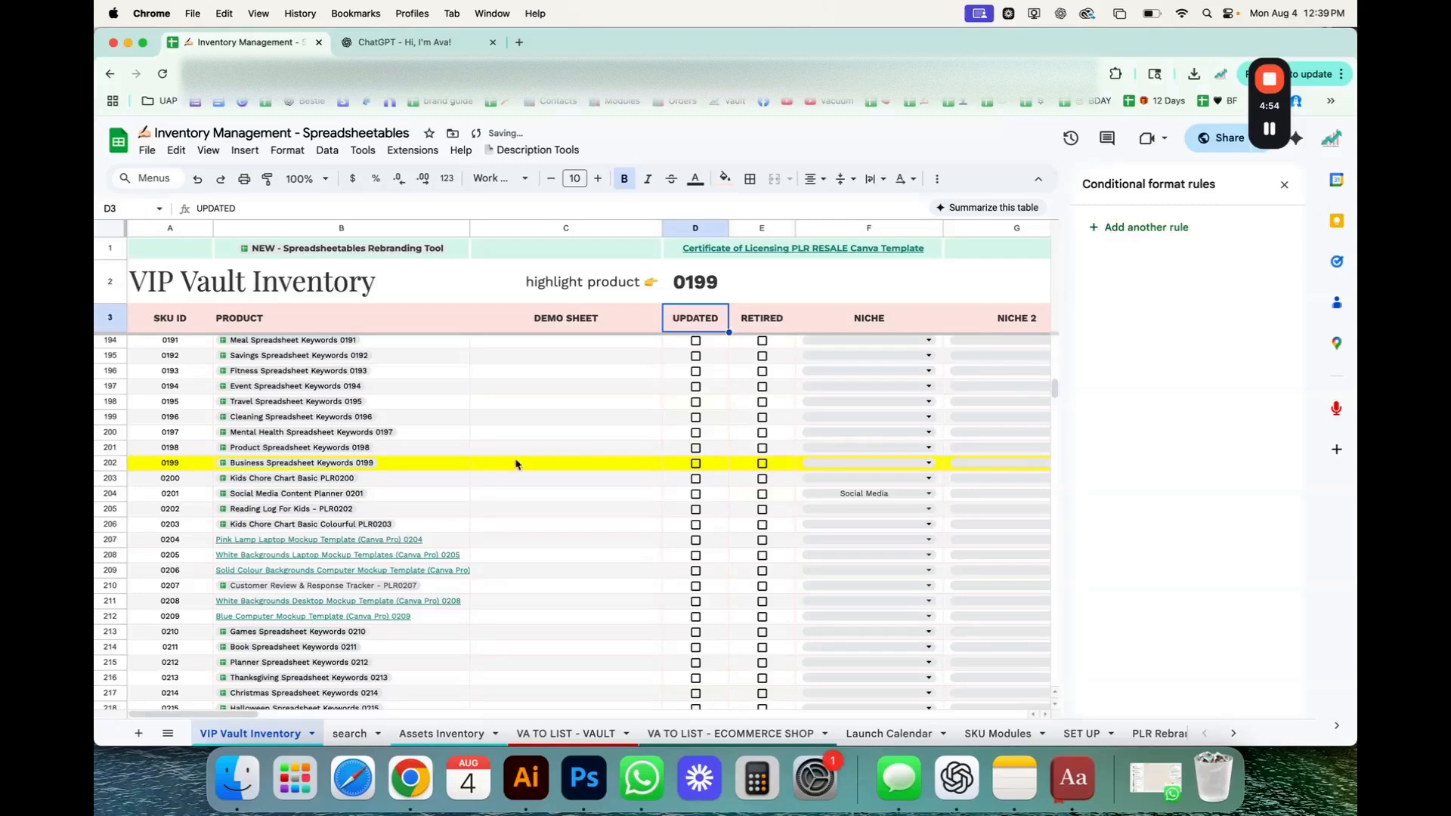
scroll(491, 482, "right", 20)
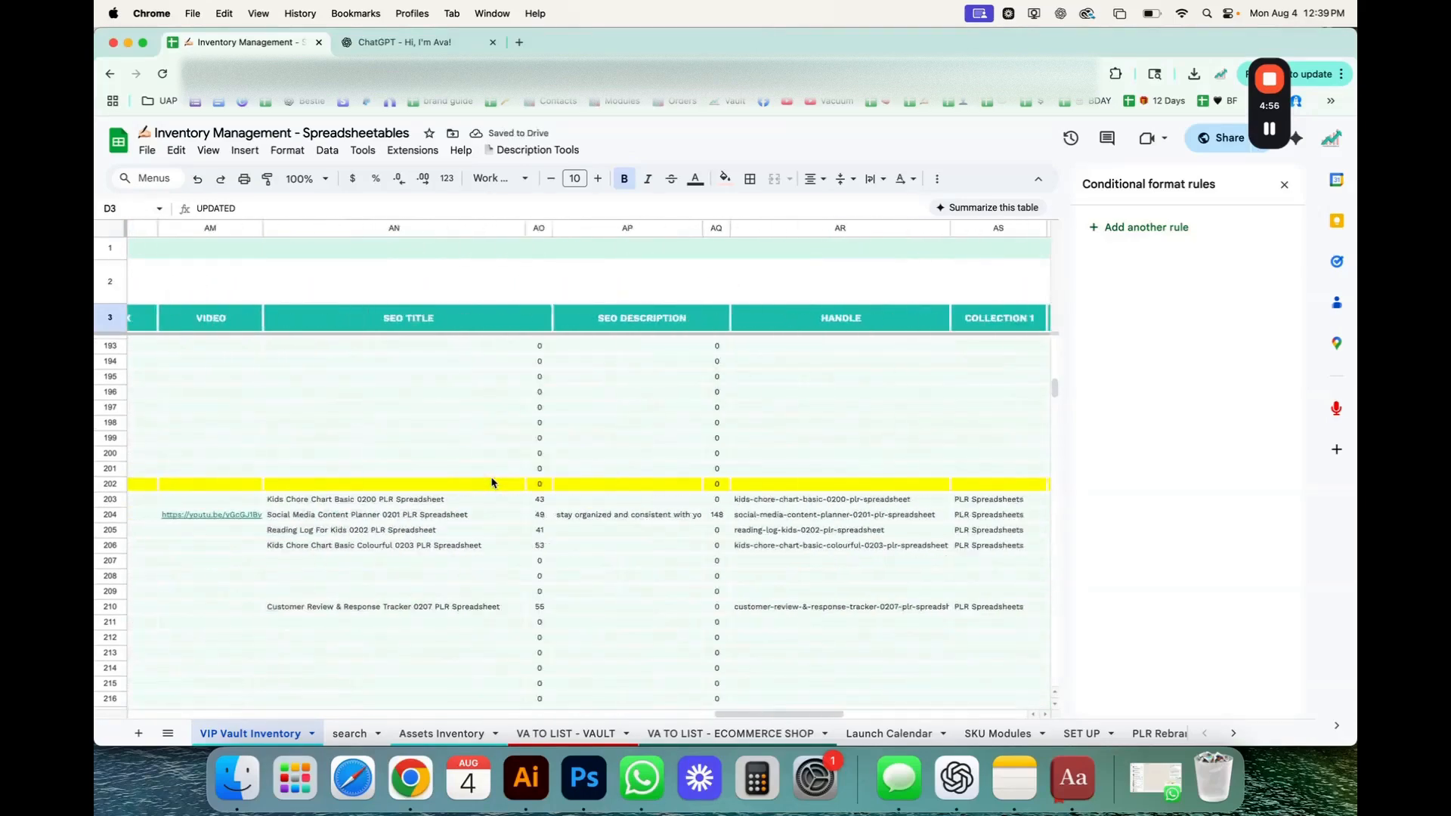
scroll(491, 482, "right", 3)
left_click(455, 506)
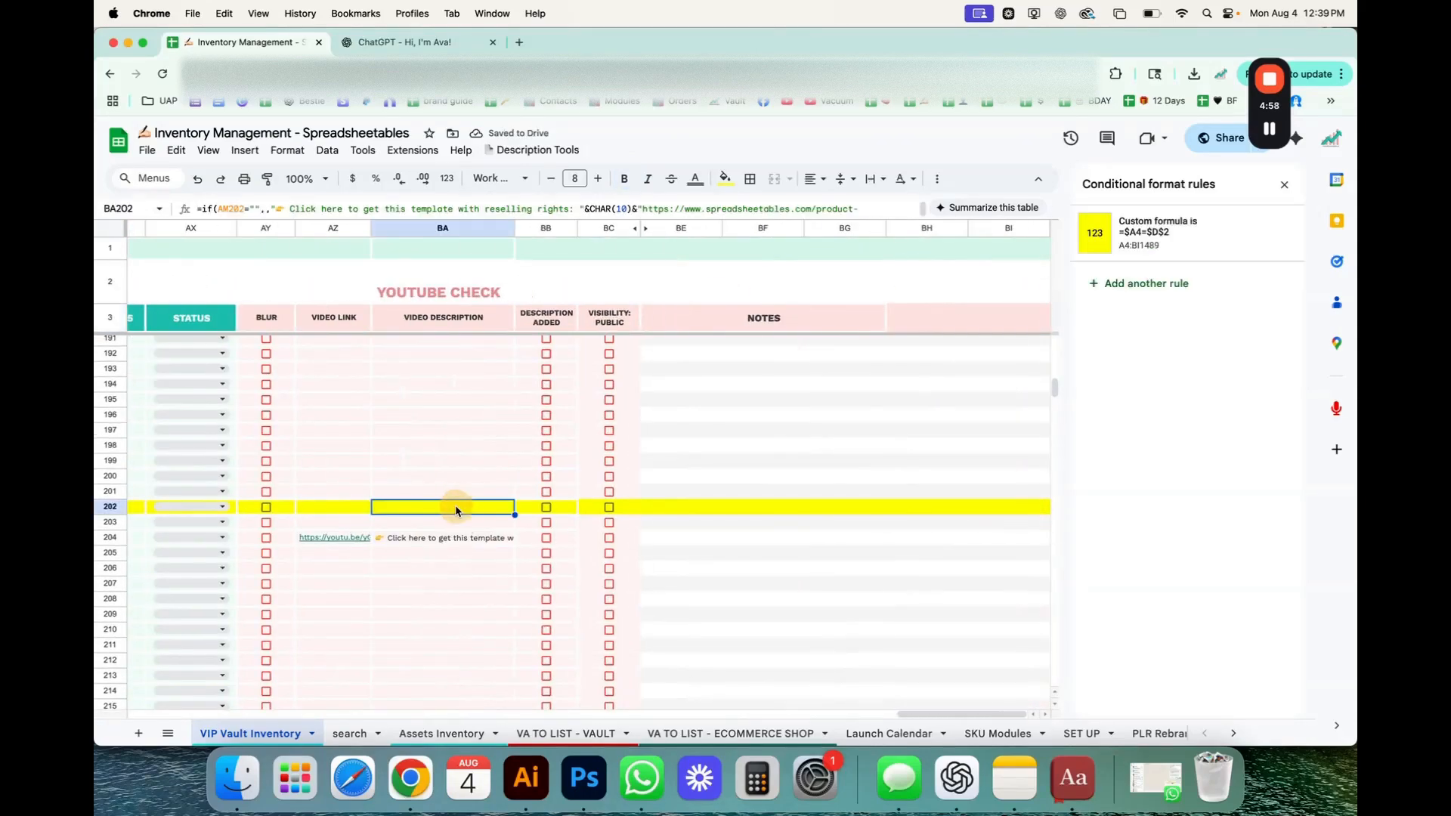
Enter the sample text fhfhfhf in the Video cell AB202 of the highlighted row, and delete it again.
scroll(454, 506, "left", 15)
left_click(666, 495)
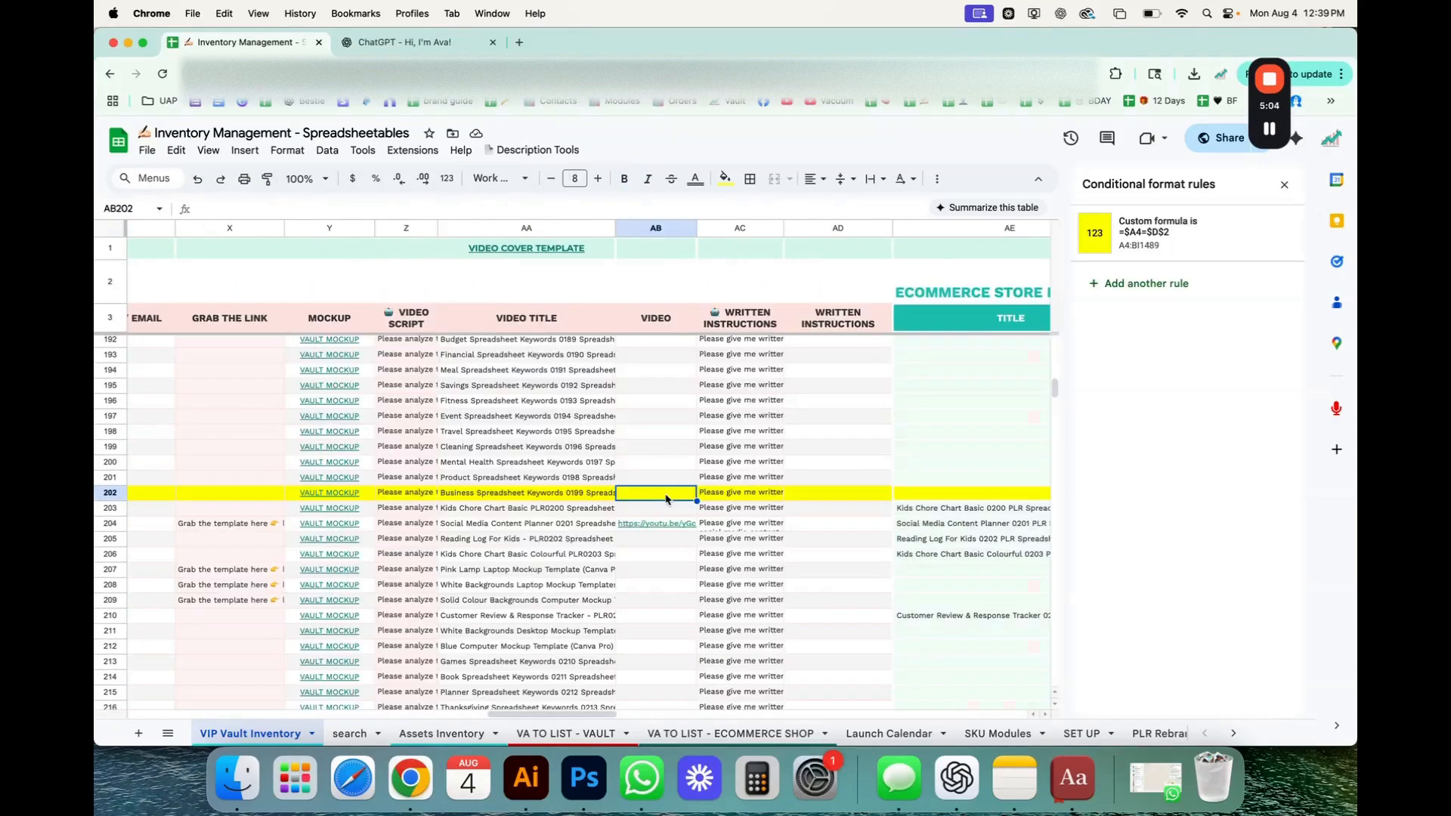
type("fhfhfhf")
key("Return")
left_click(647, 492)
key("Delete")
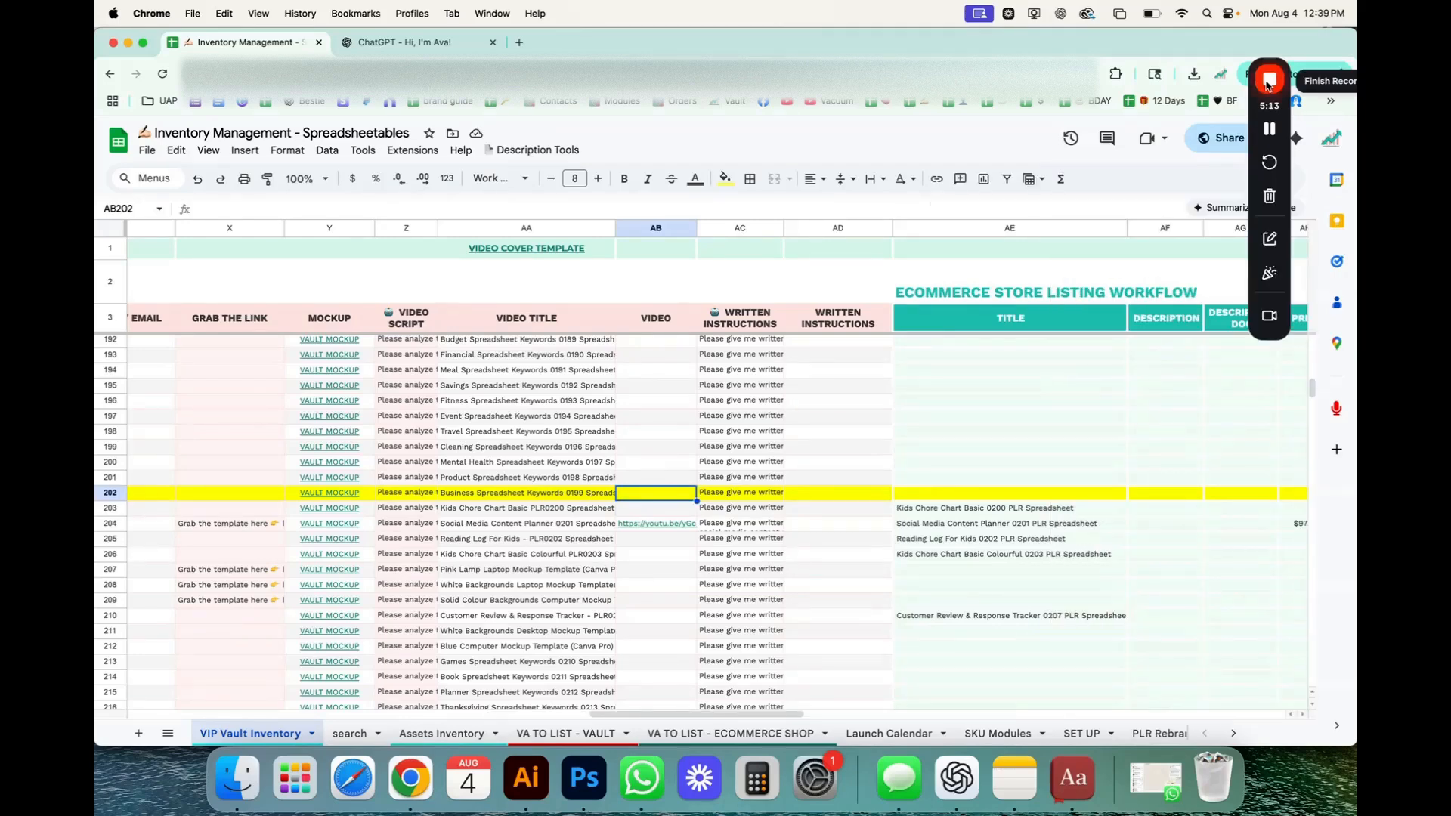